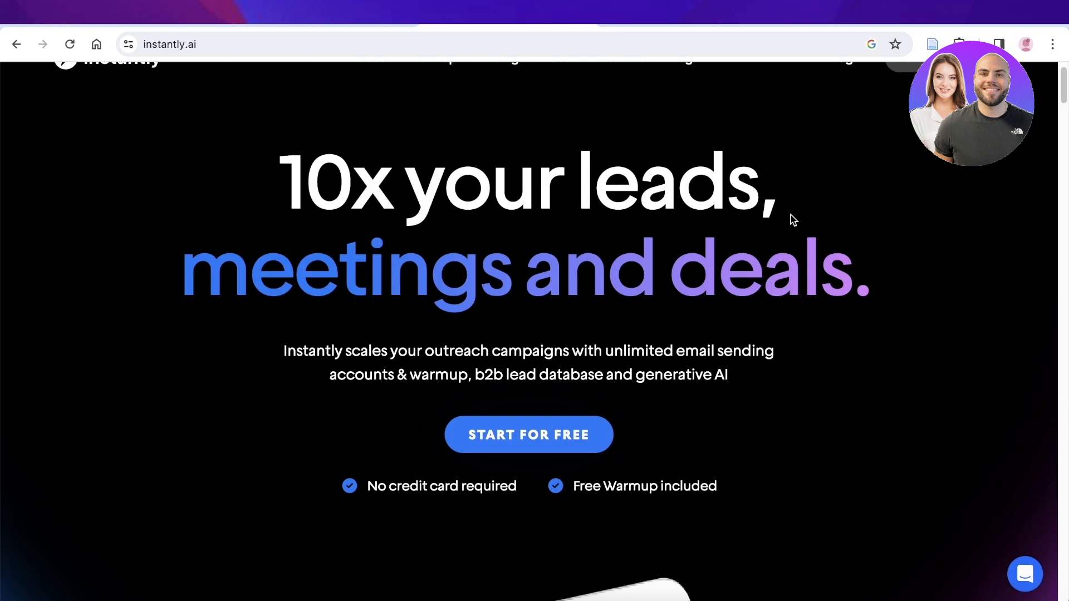
- Look through the Instantly homepage for its user ratings, unlimited accounts, warmup and deliverability features
scroll(793, 220, down, 7)
scroll(794, 220, down, 10)
scroll(787, 231, down, 5)
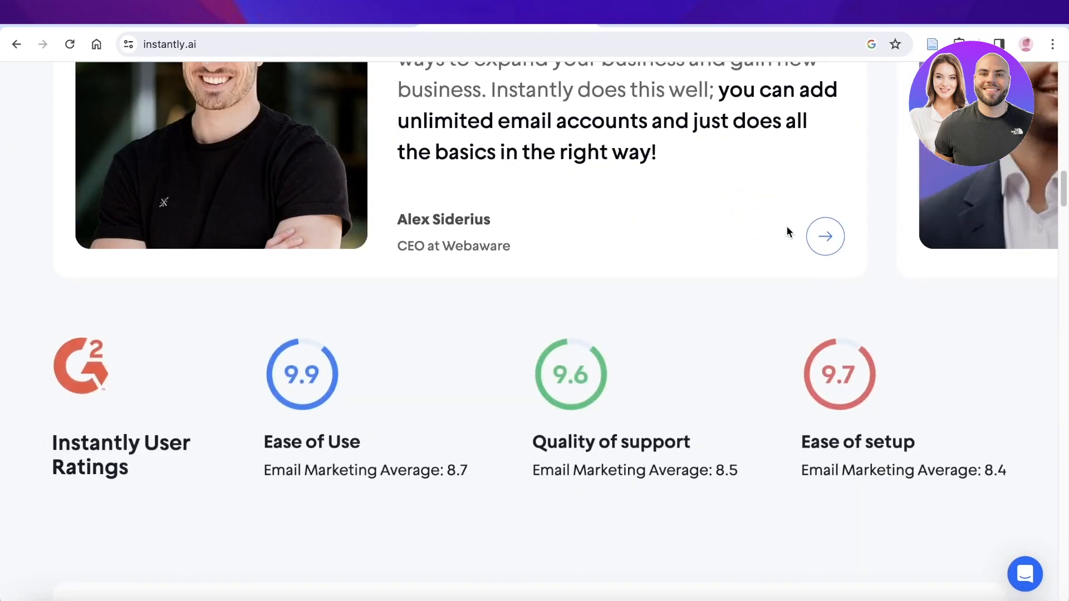
scroll(771, 237, down, 6)
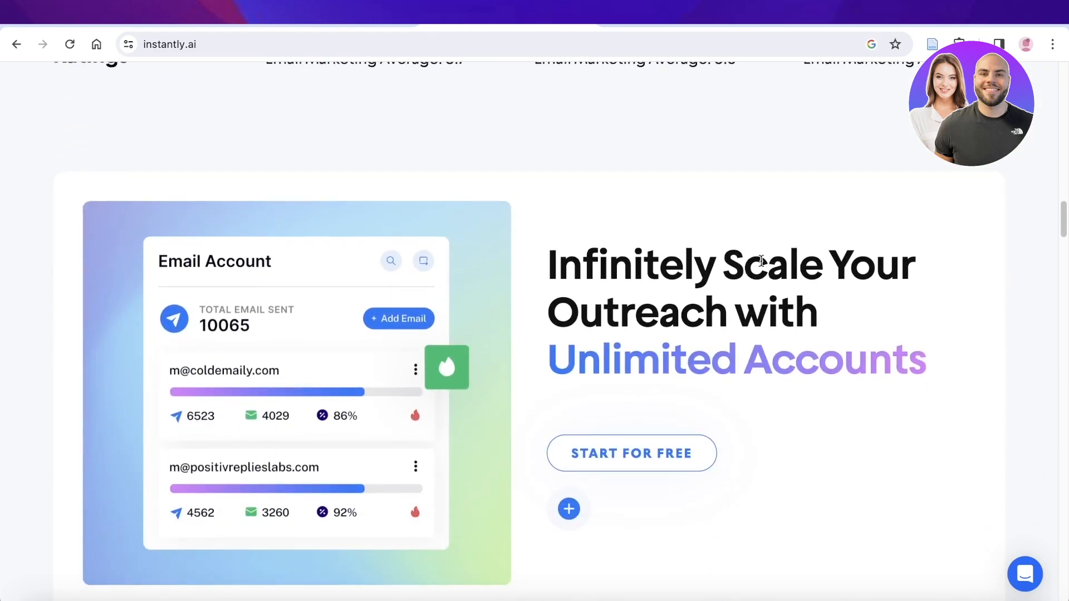
scroll(766, 302, down, 8)
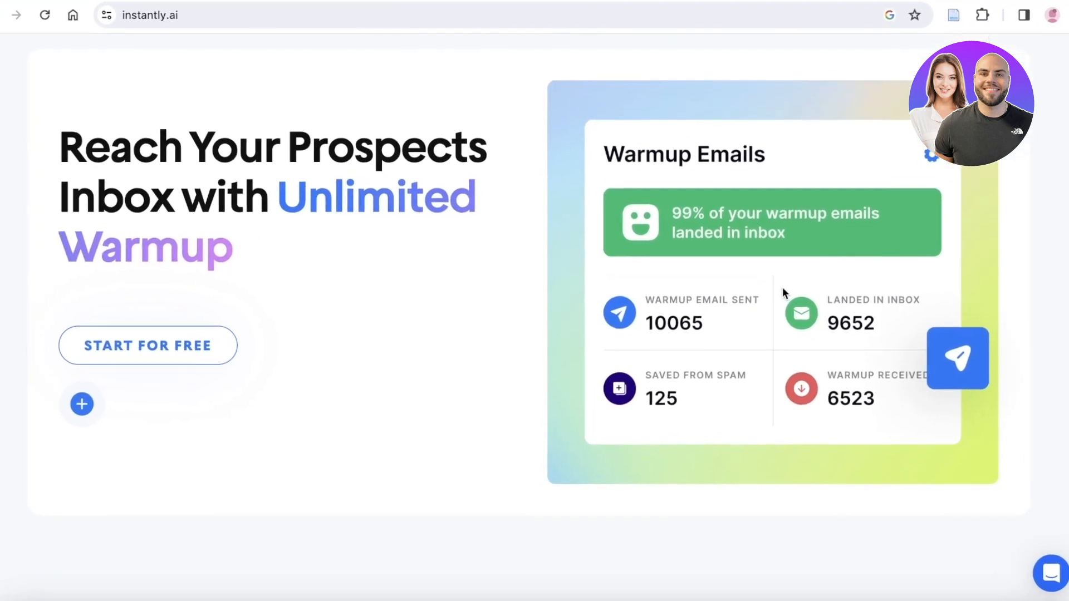
scroll(817, 266, down, 8)
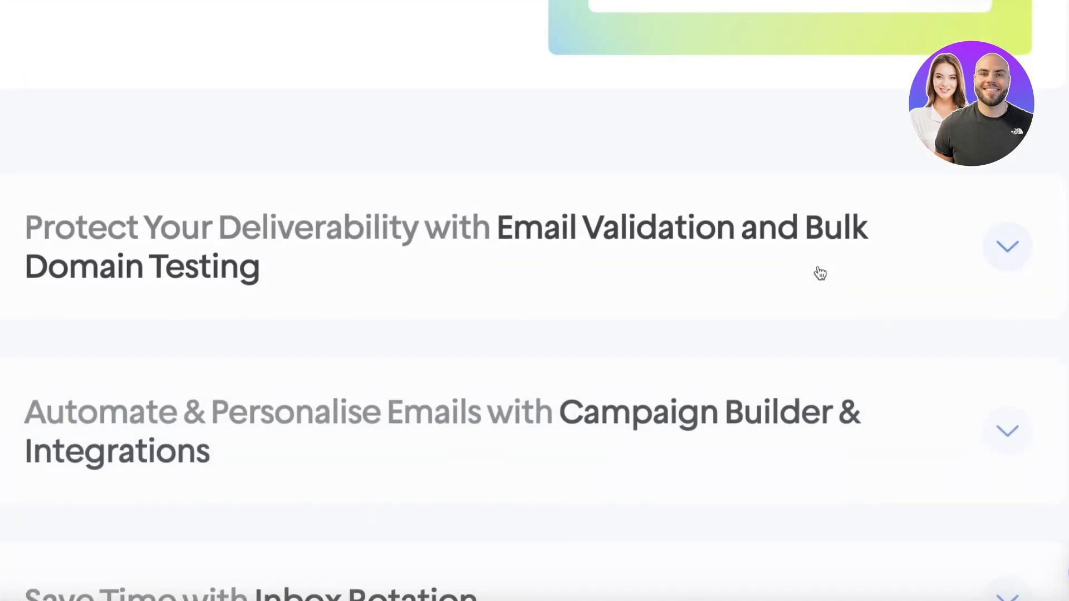
scroll(817, 268, up, 7)
scroll(718, 123, up, 20)
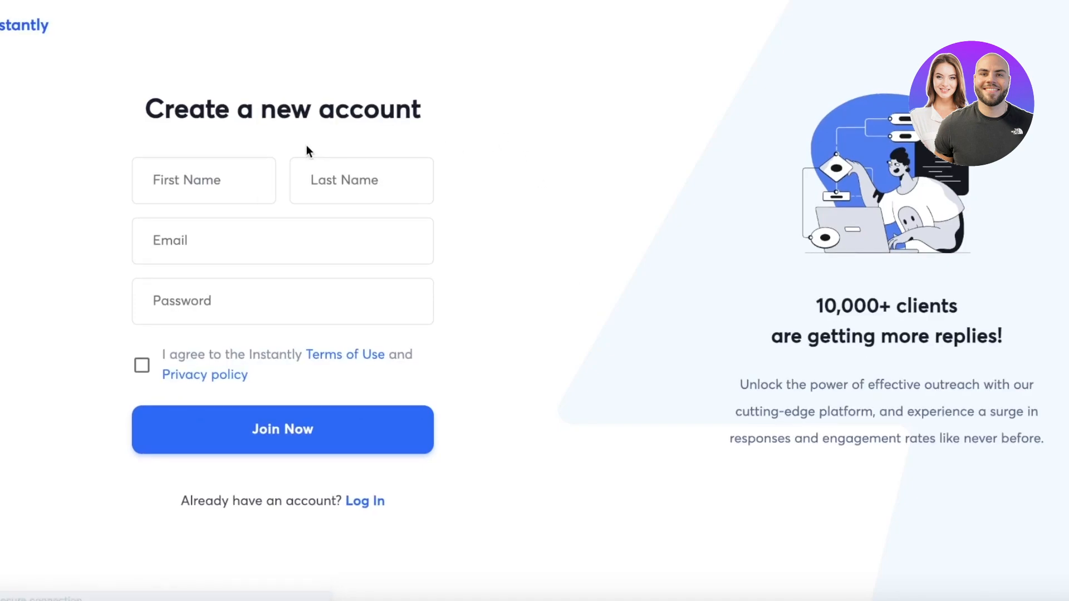
- Fill in the new account form with the first name, last name, email address and account password
click(214, 181)
click(235, 231)
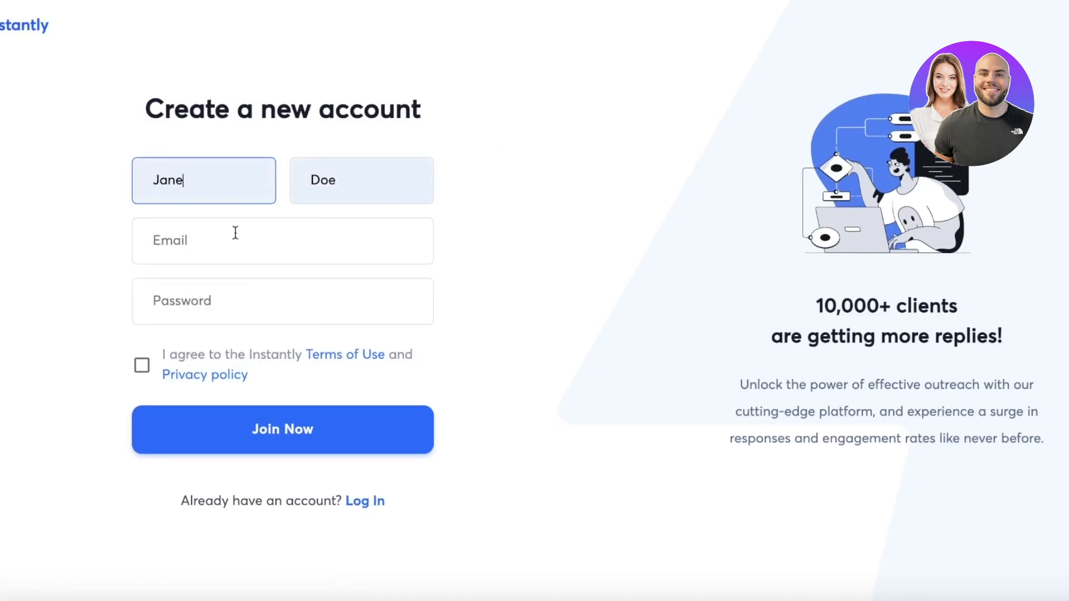
click(234, 232)
click(284, 322)
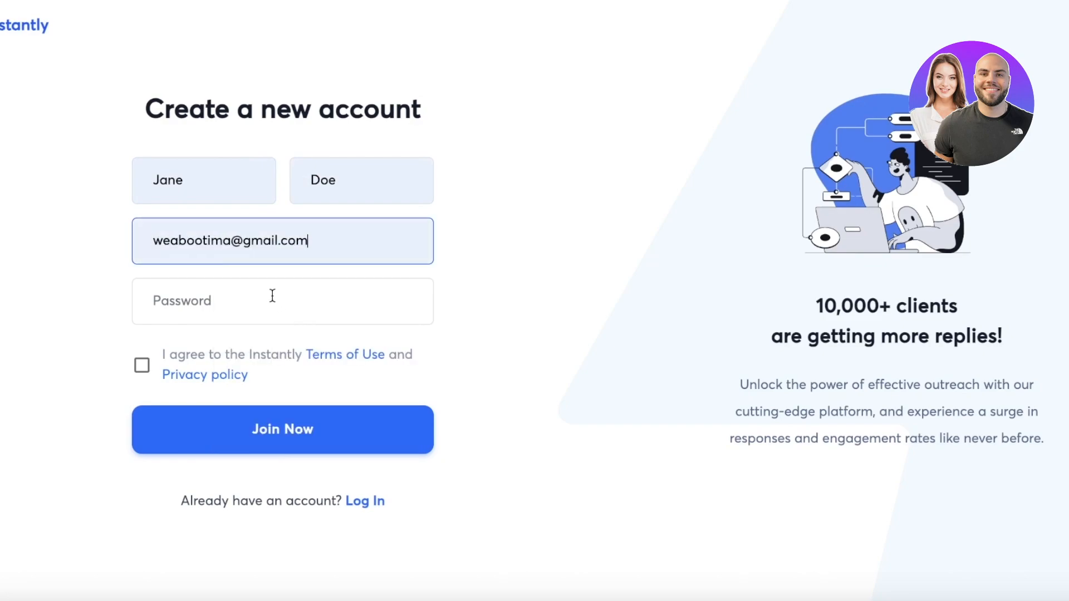
click(275, 299)
text(••••••)
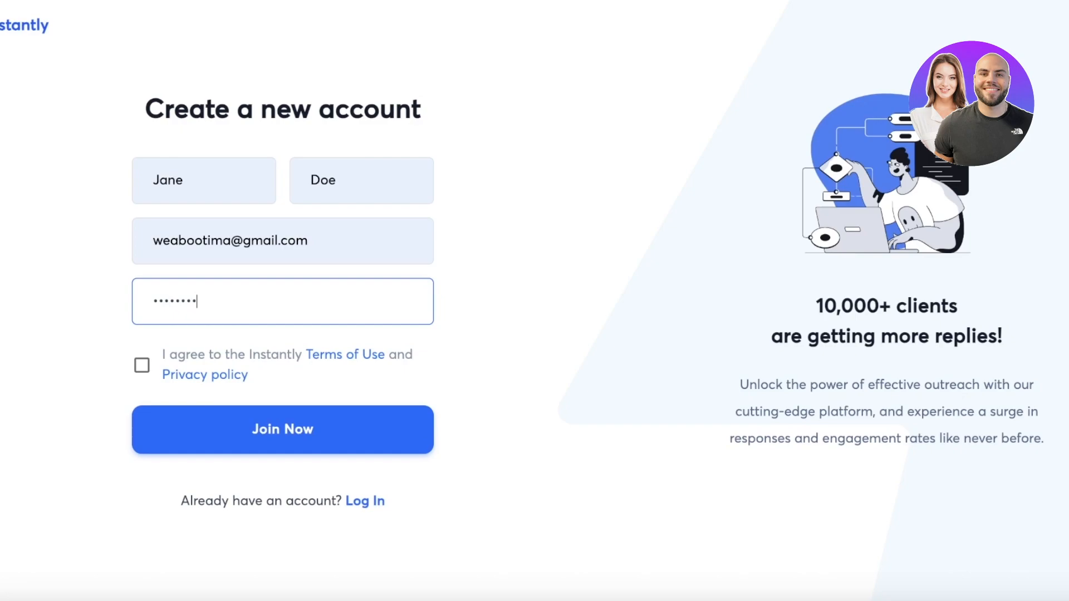
- Agree to the Terms of Use and Privacy policy, submit the registration, and save the login in the browser
click(207, 356)
click(143, 366)
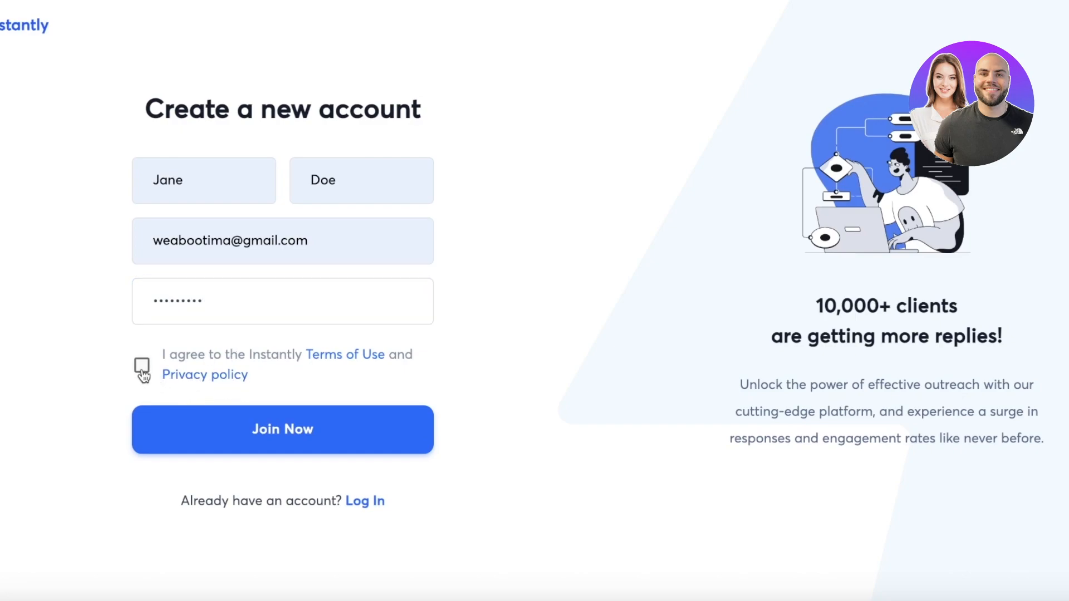
click(186, 418)
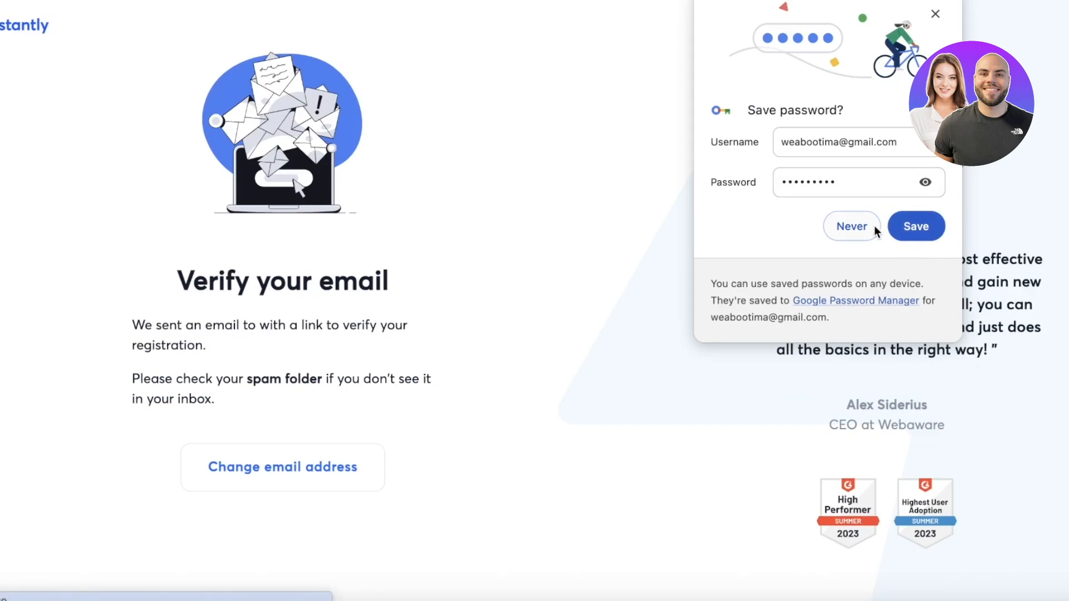
click(916, 231)
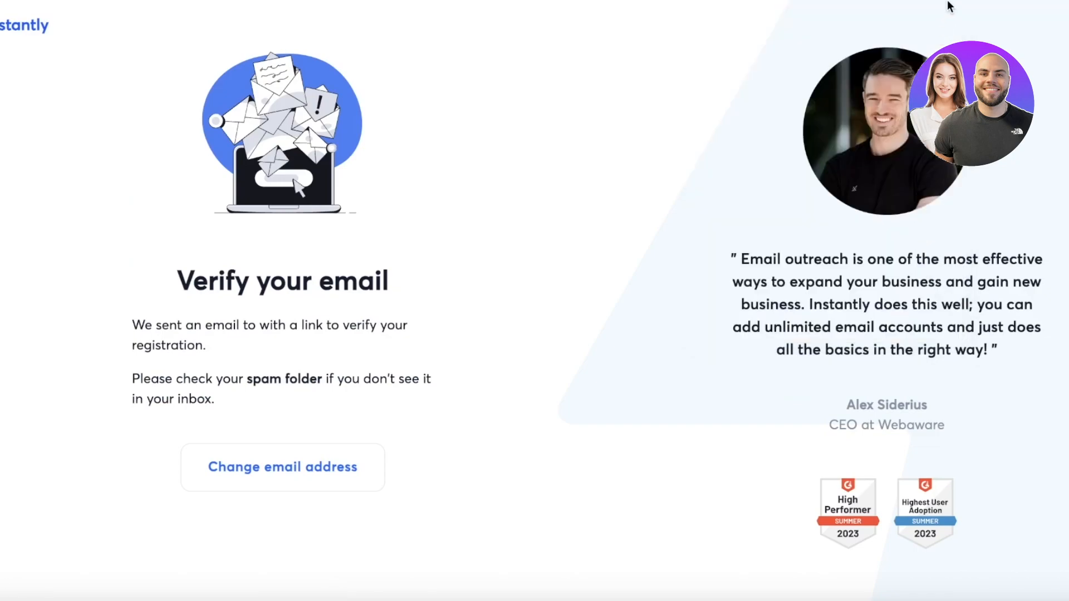
- Open Gmail in a new tab and follow the verification link to confirm the Instantly registration
key(ctrl+t)
text(gm)
key(Return)
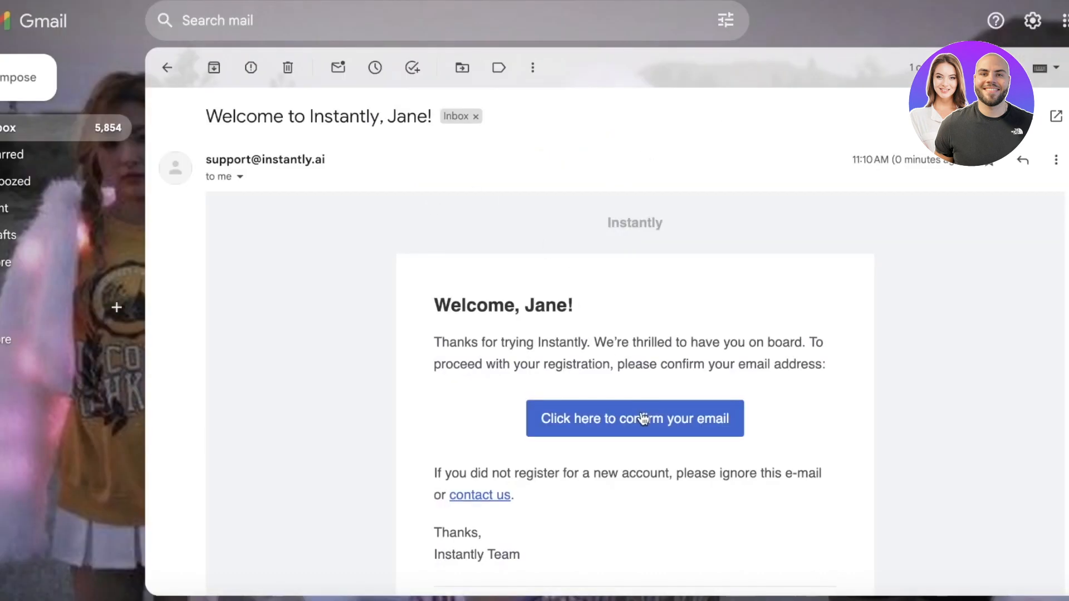
click(640, 417)
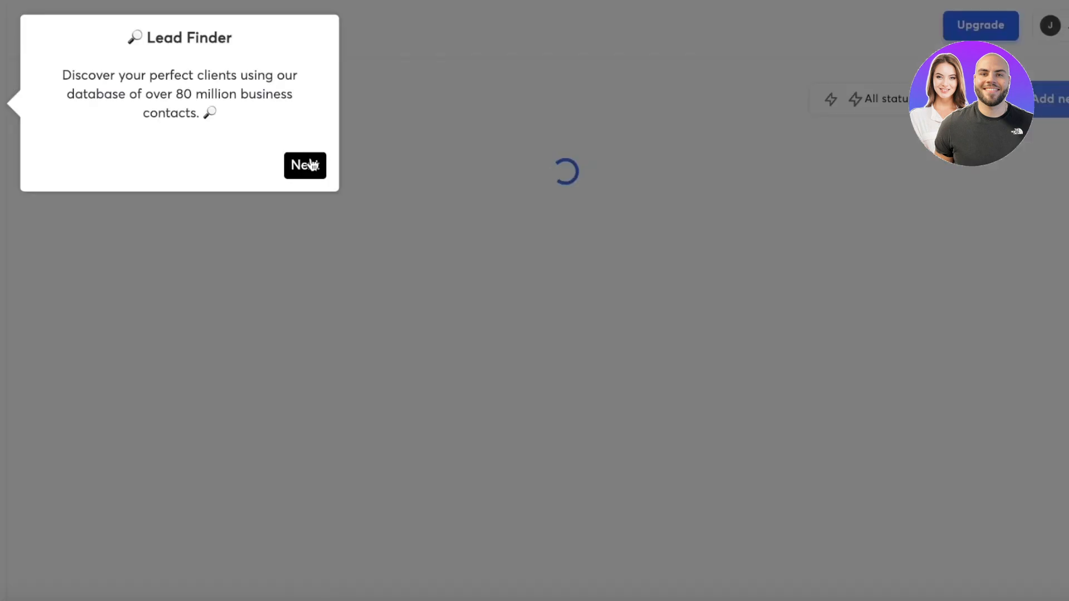
- Go through the introductory dashboard tour to its end without connecting an email account
click(309, 163)
click(306, 200)
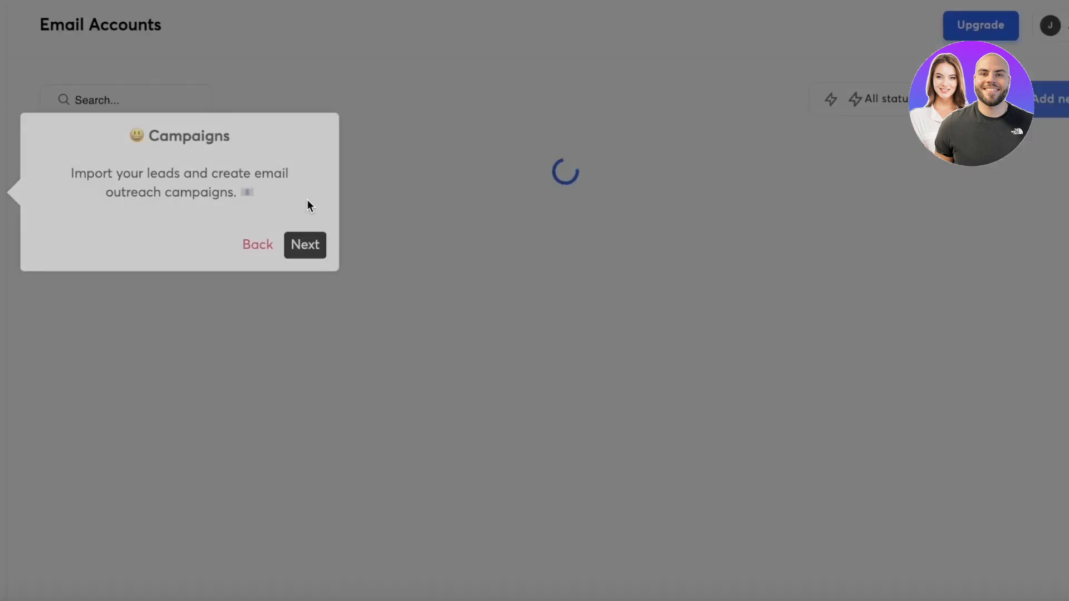
click(304, 244)
click(326, 295)
click(313, 309)
click(312, 376)
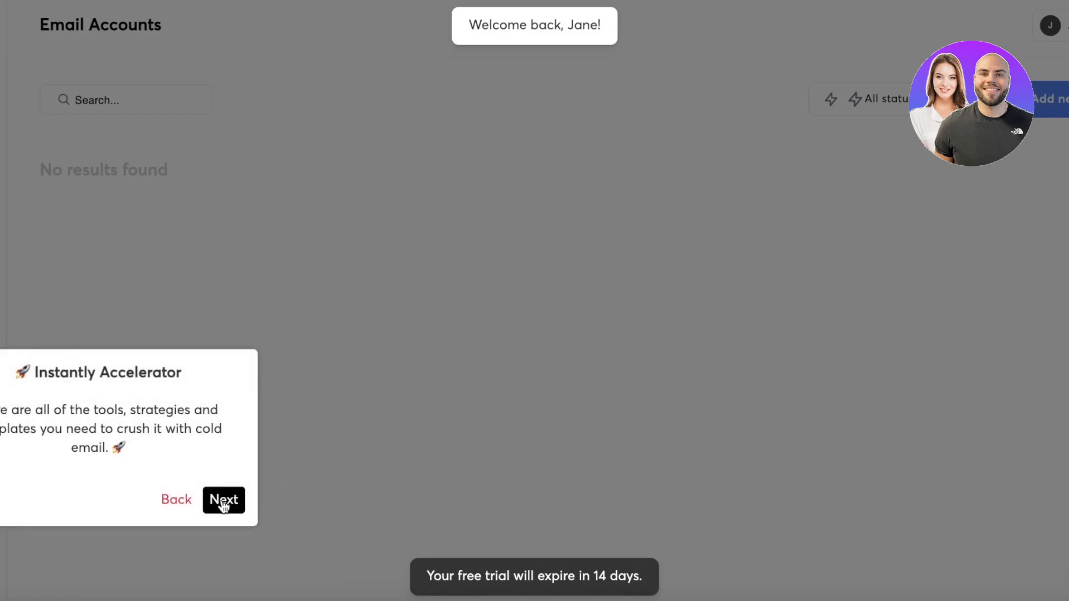
click(223, 501)
click(1068, 204)
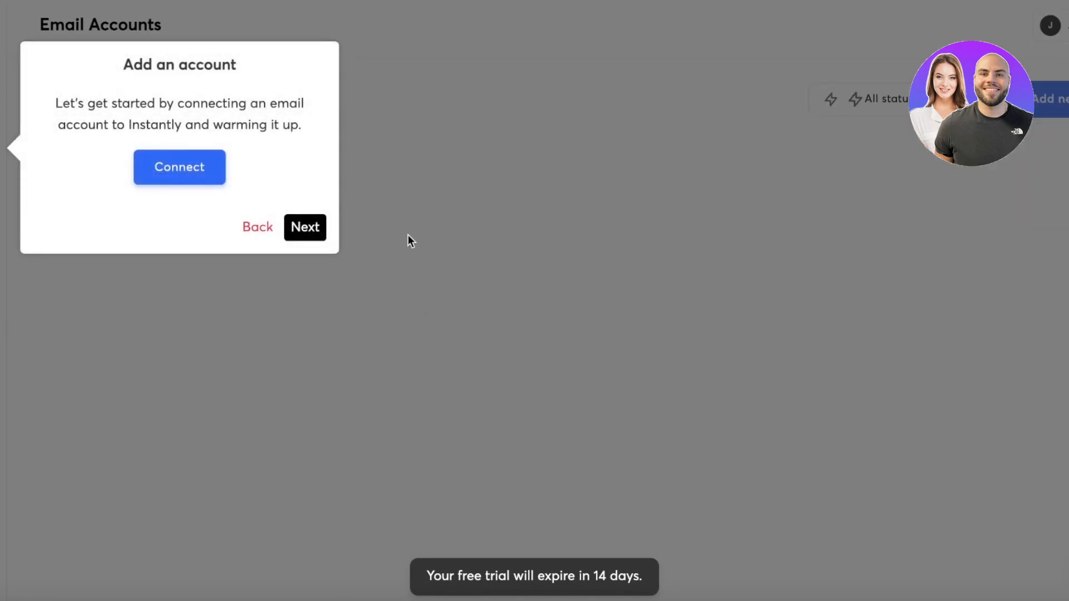
click(301, 234)
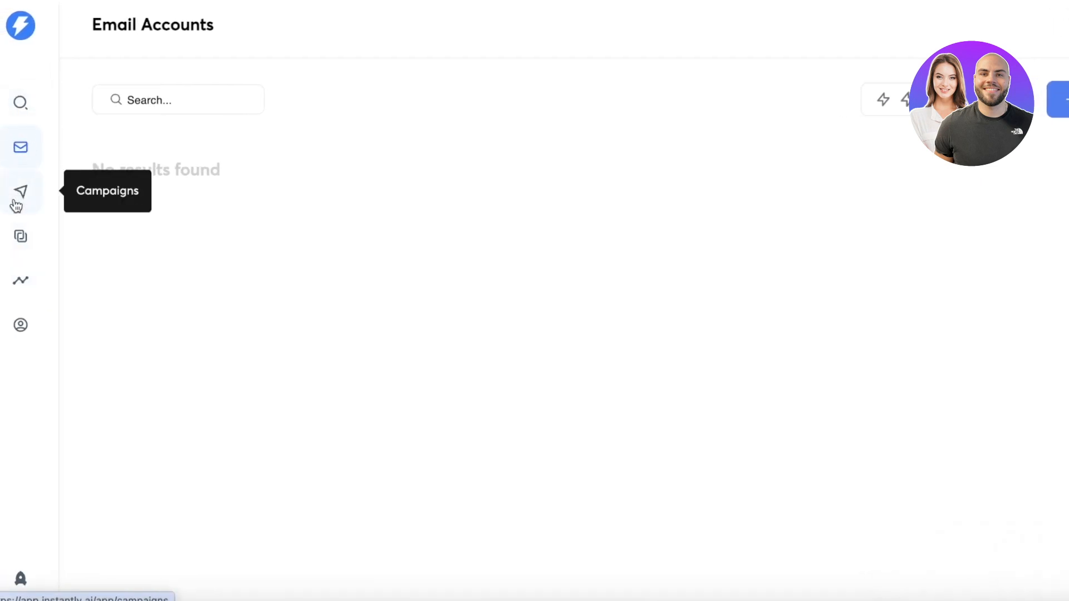
- View the Unibox, Analytics and Lead Management pages of the dashboard
click(27, 240)
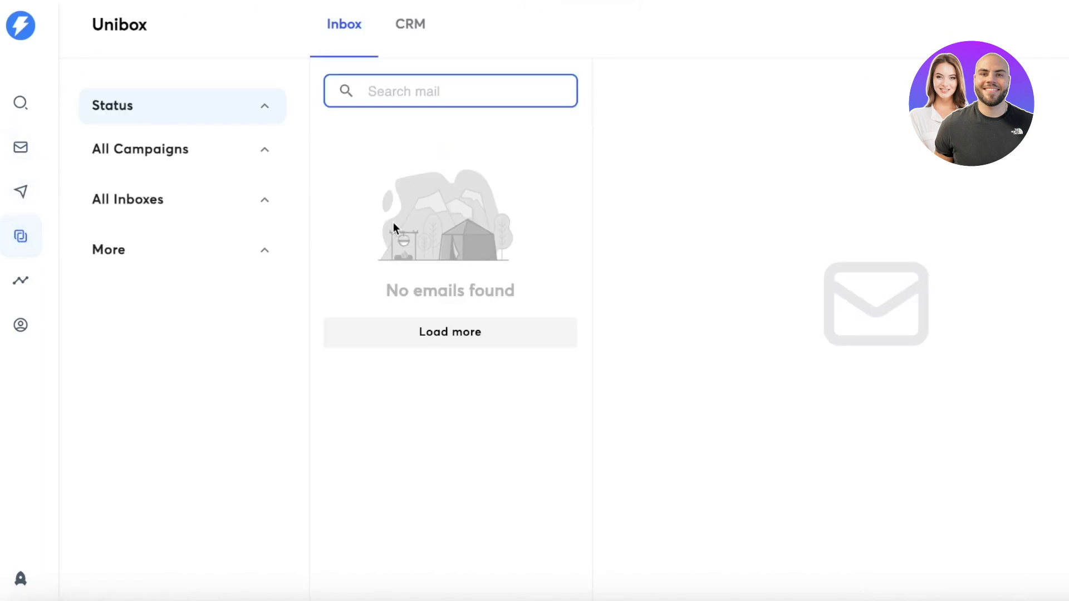
click(398, 33)
click(655, 465)
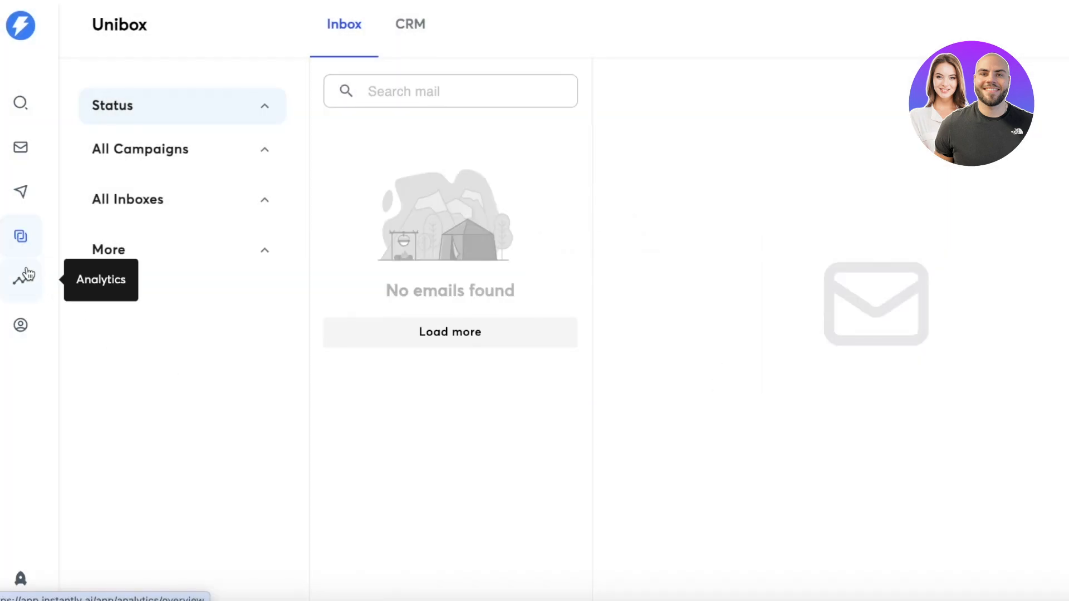
click(26, 275)
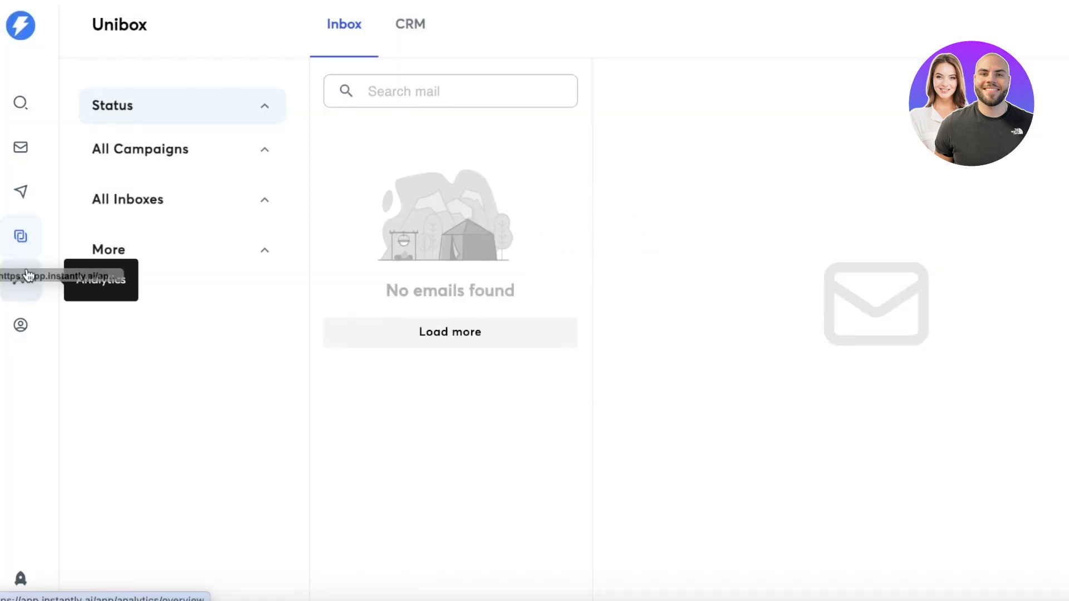
click(33, 326)
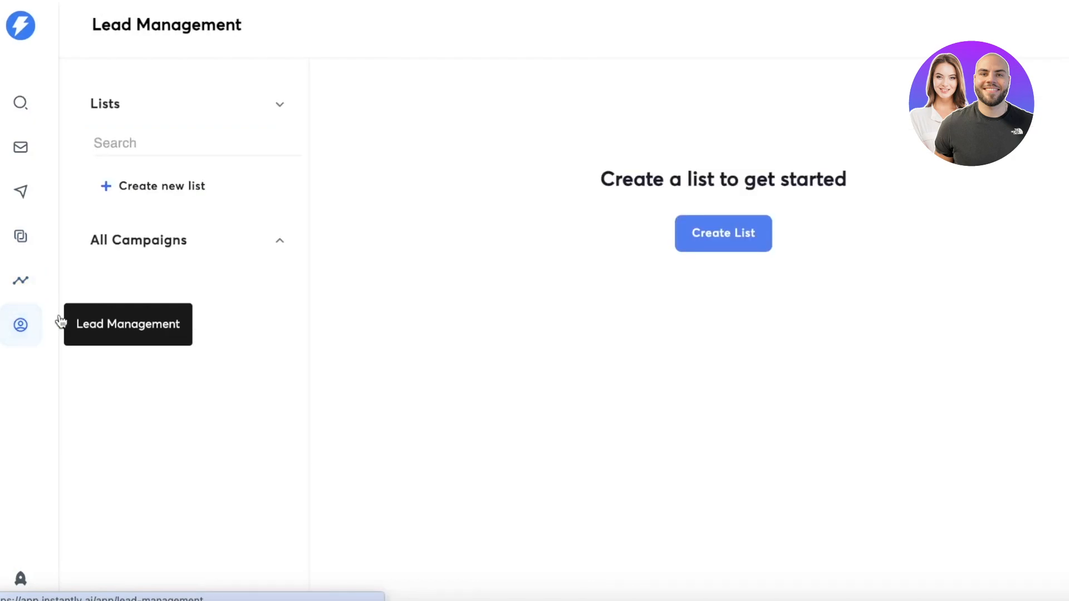
- Open the settings from the account options, and return to the Email Accounts page
click(1066, 26)
click(1067, 25)
click(1066, 25)
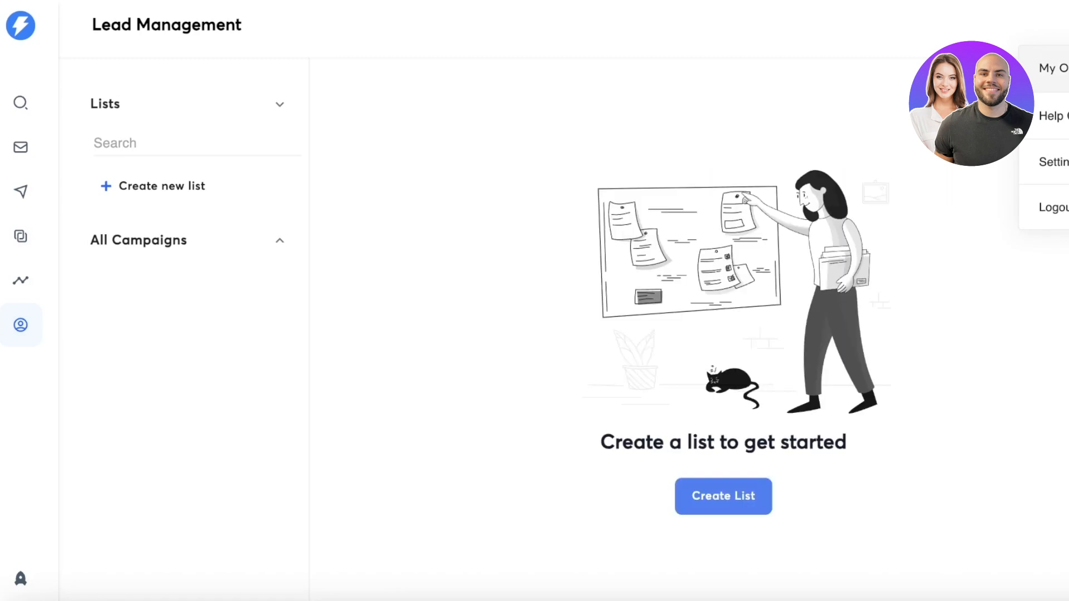
click(1055, 162)
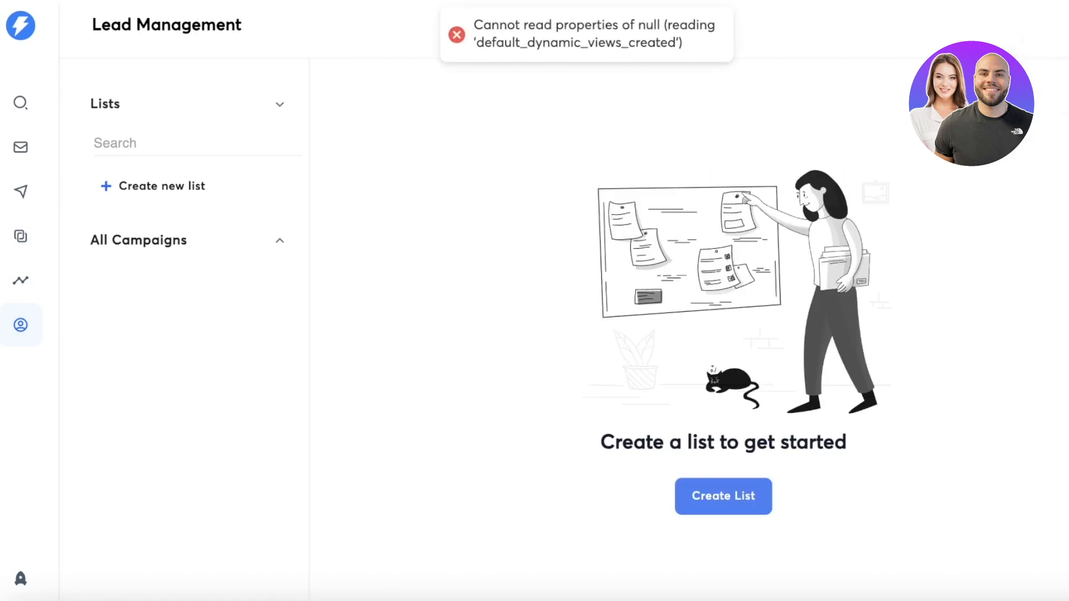
click(9, 18)
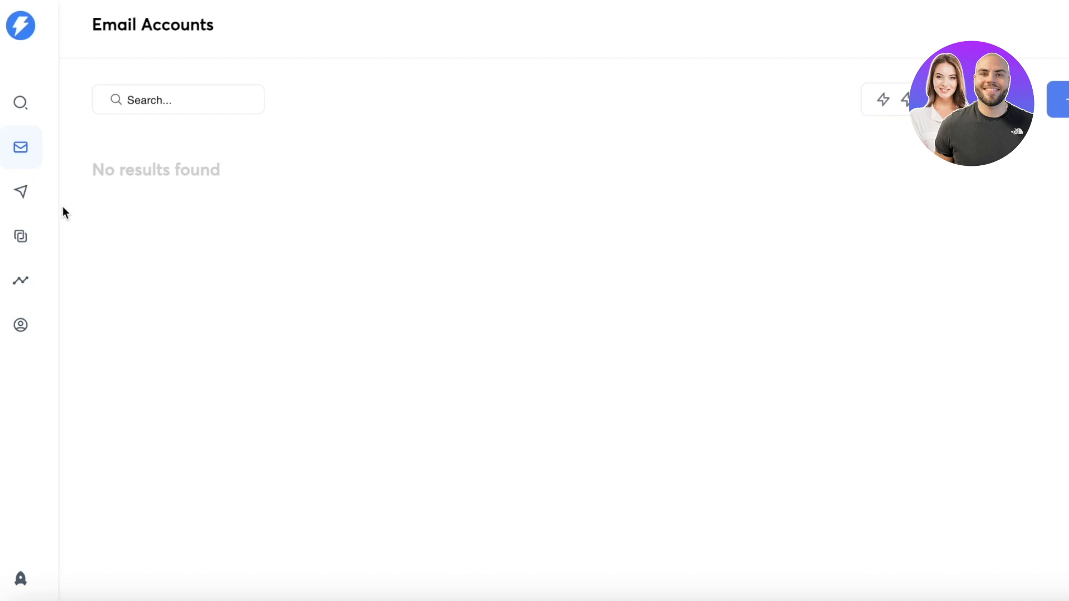
- Open the Lead Finder, view its Enrichment page, and look through the available People search filters
click(22, 123)
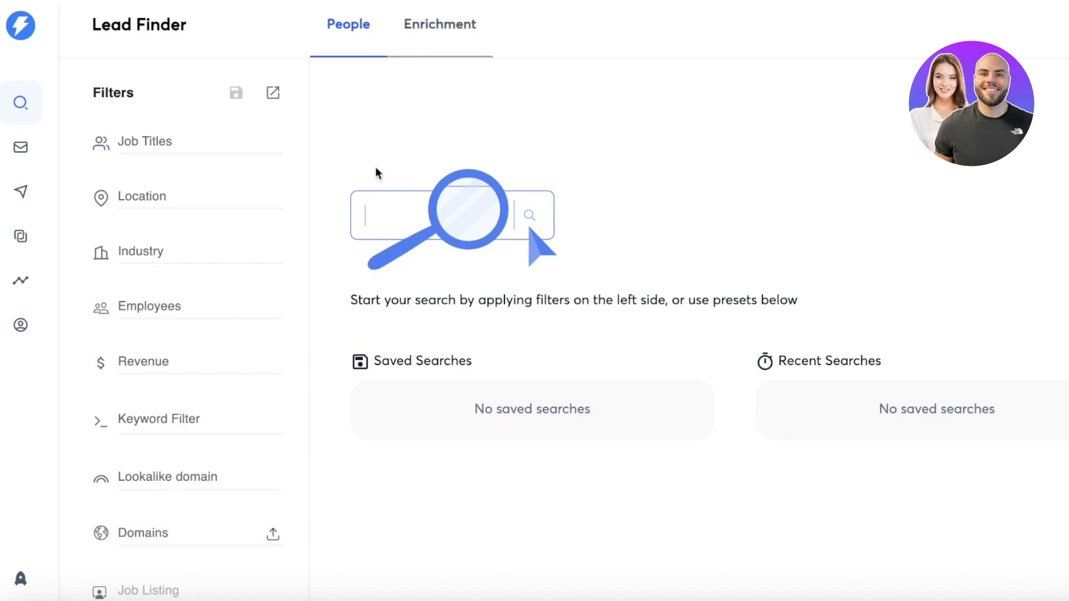
click(430, 34)
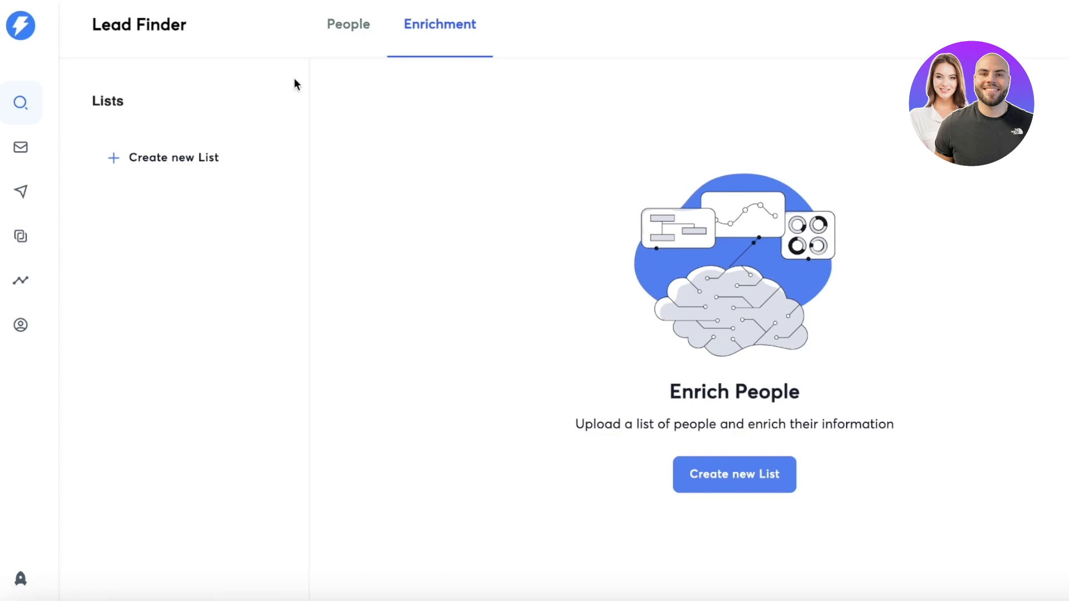
click(348, 55)
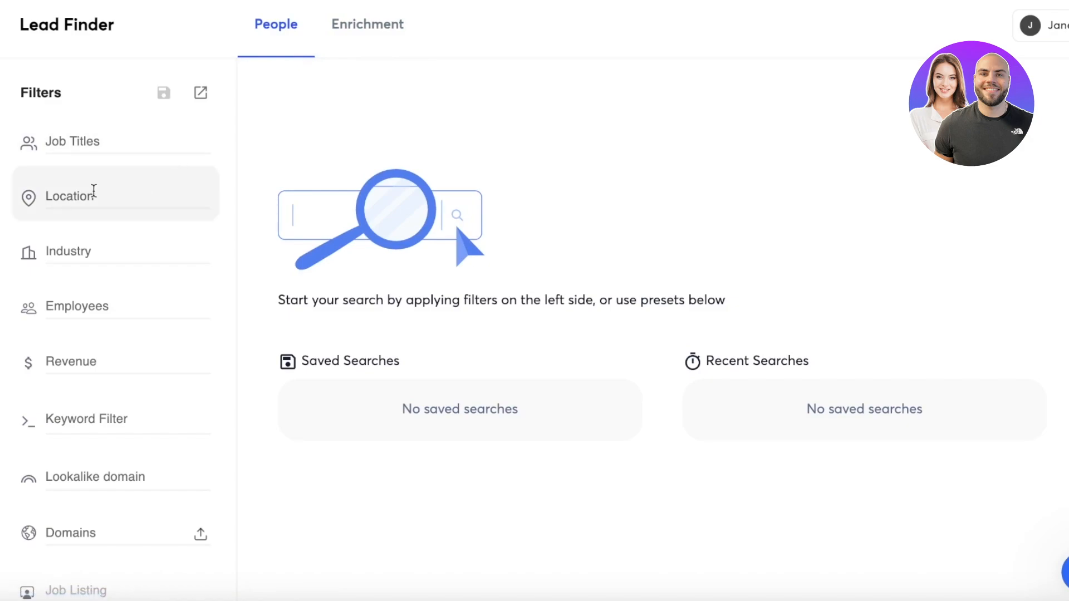
scroll(69, 175, down, 5)
click(54, 481)
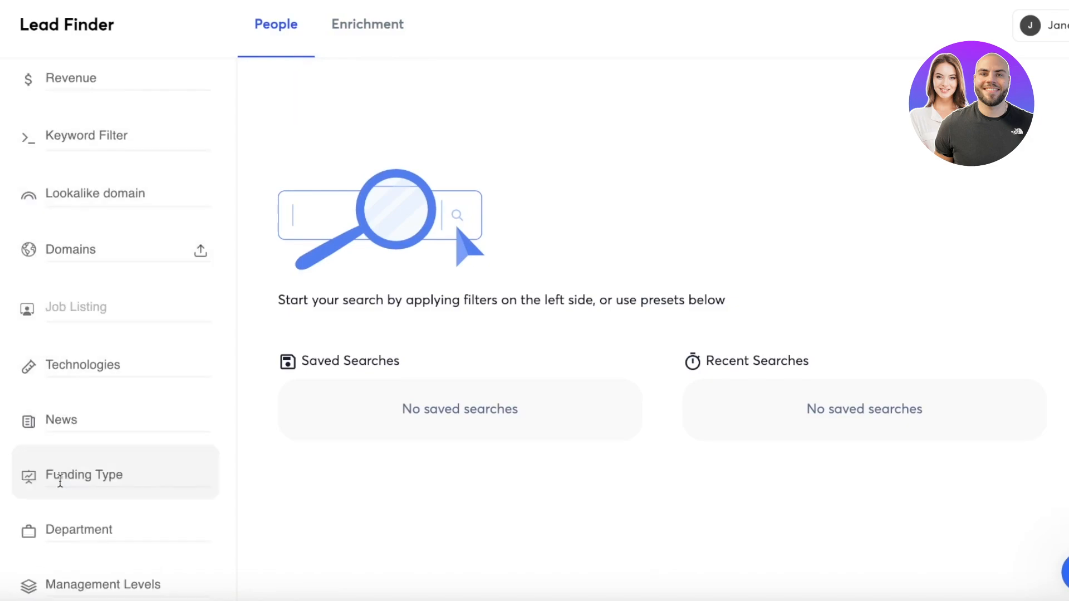
scroll(65, 234, up, 5)
- Filter the people search by the job title CEO
click(70, 150)
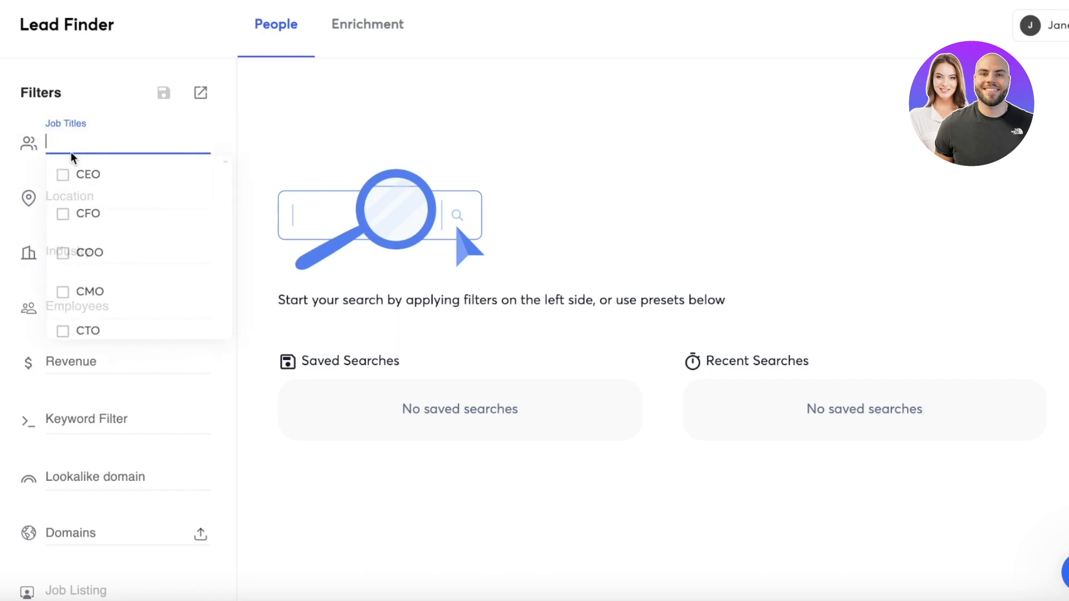
click(249, 170)
click(113, 138)
click(130, 185)
click(239, 146)
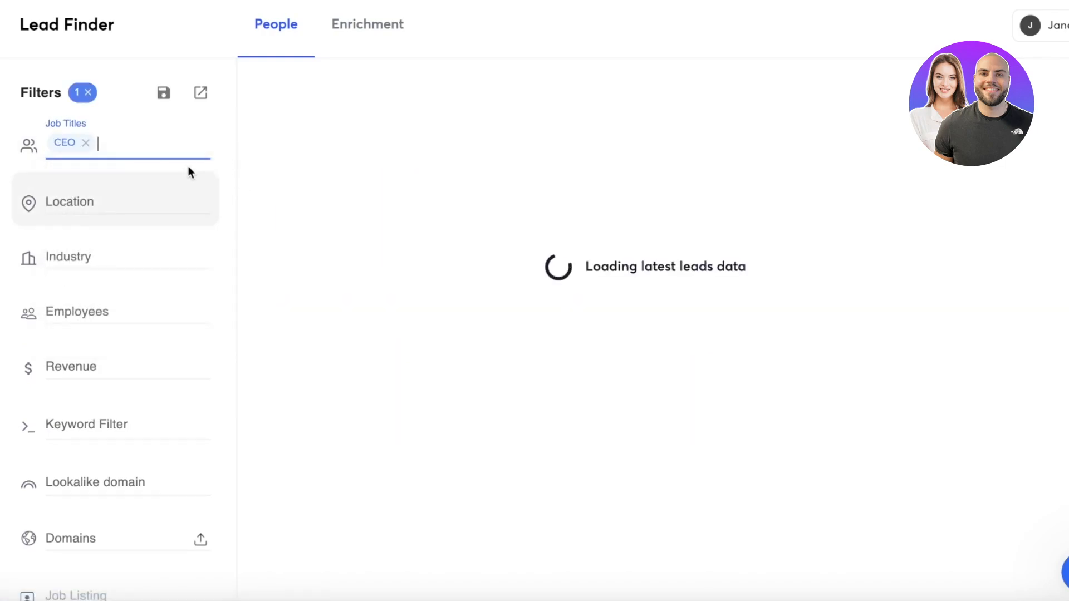
click(163, 143)
- Add the location Toronto, Ontario, Canada to the people search filters
click(122, 200)
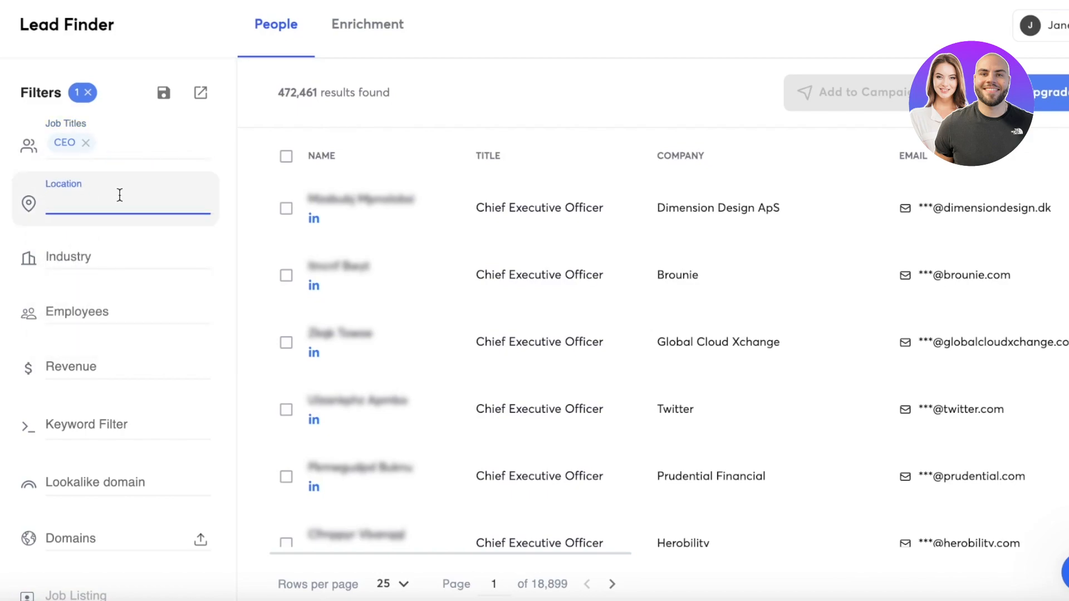
text(toront)
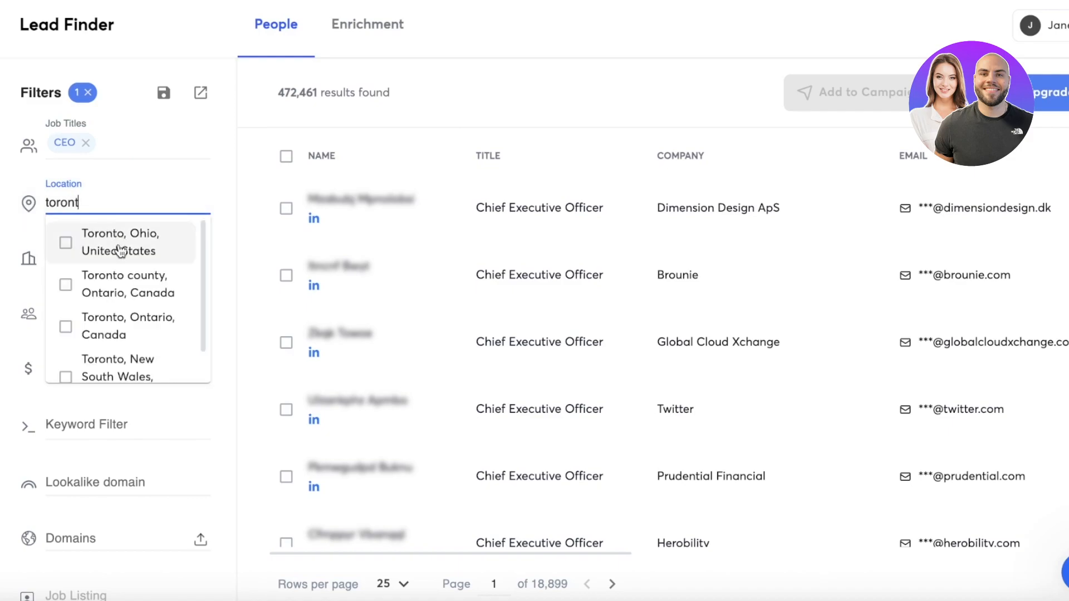
click(123, 324)
- Look through the industry categories and filter the people search by Wholesale & Distribution
click(118, 282)
scroll(125, 345, down, 3)
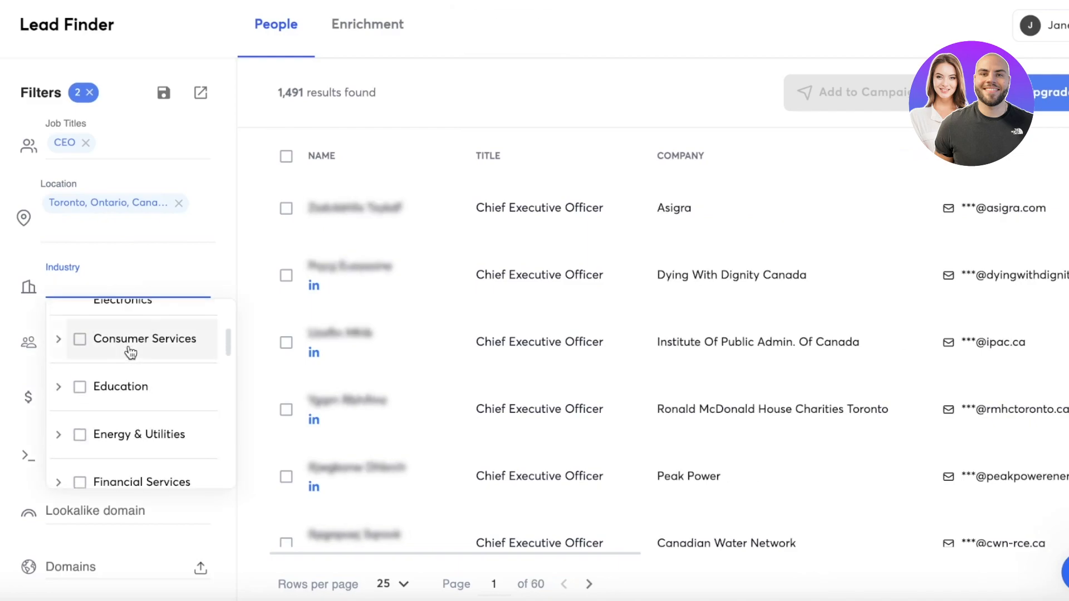
scroll(118, 398, down, 3)
click(84, 420)
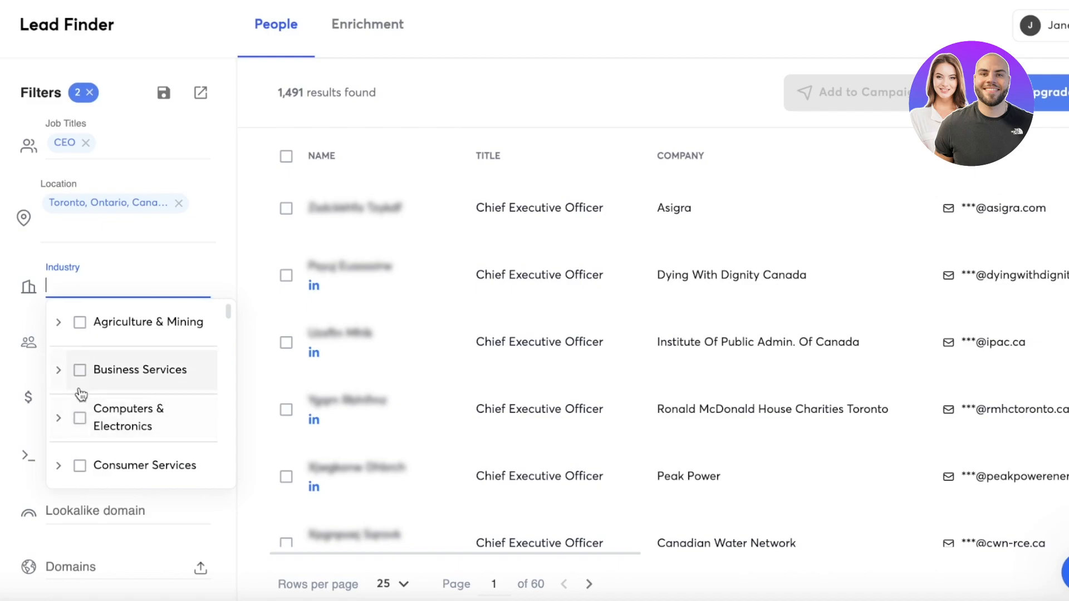
scroll(72, 346, down, 15)
scroll(73, 346, down, 5)
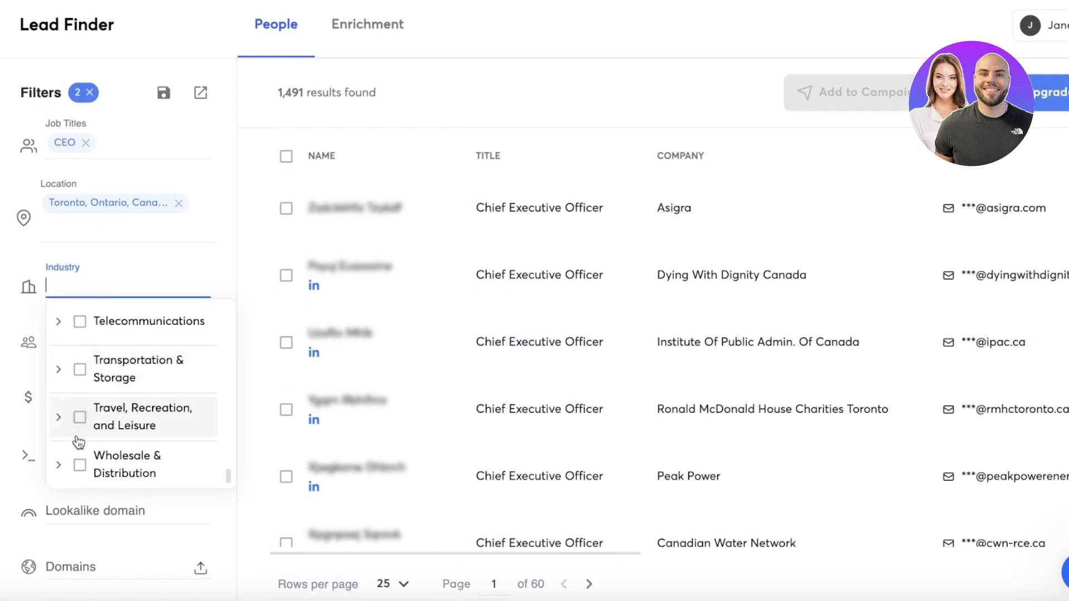
click(75, 465)
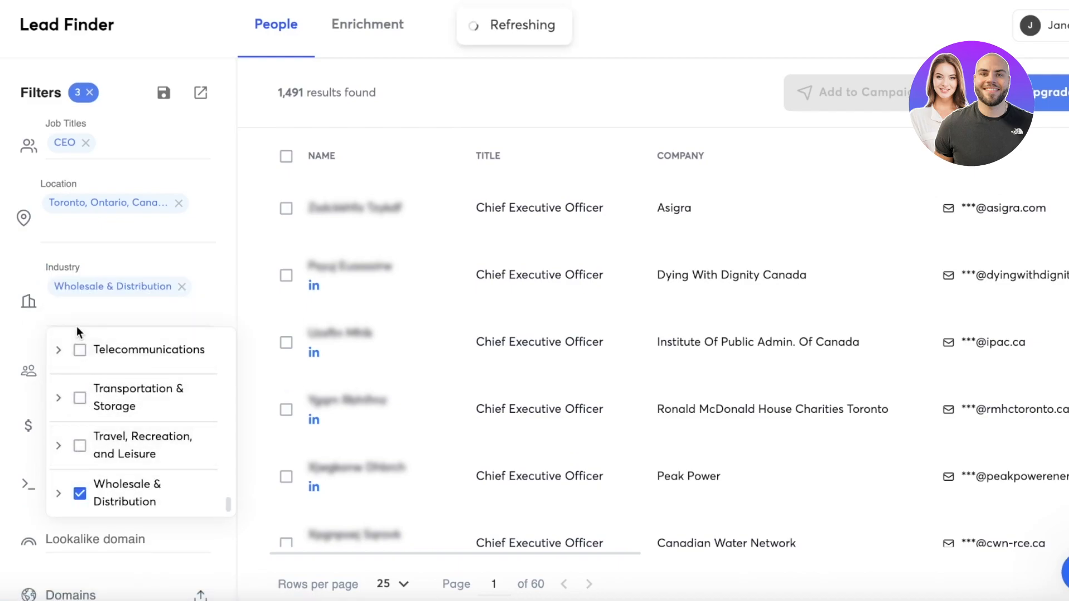
- Expand the Wholesale & Distribution category and clear it from the industry filter
click(60, 495)
scroll(100, 426, up, 4)
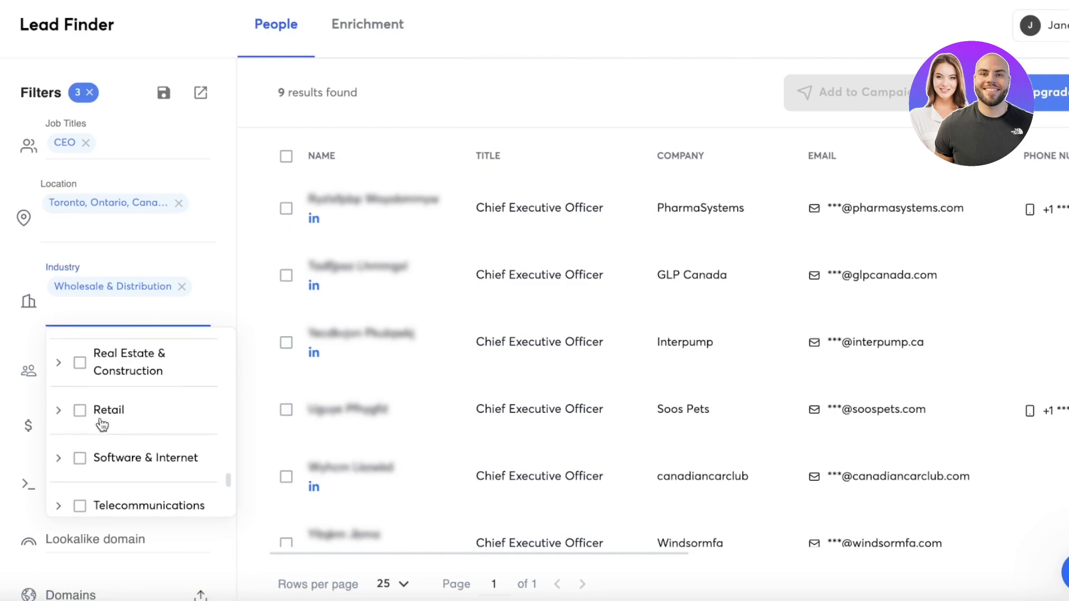
scroll(102, 430, down, 5)
click(83, 456)
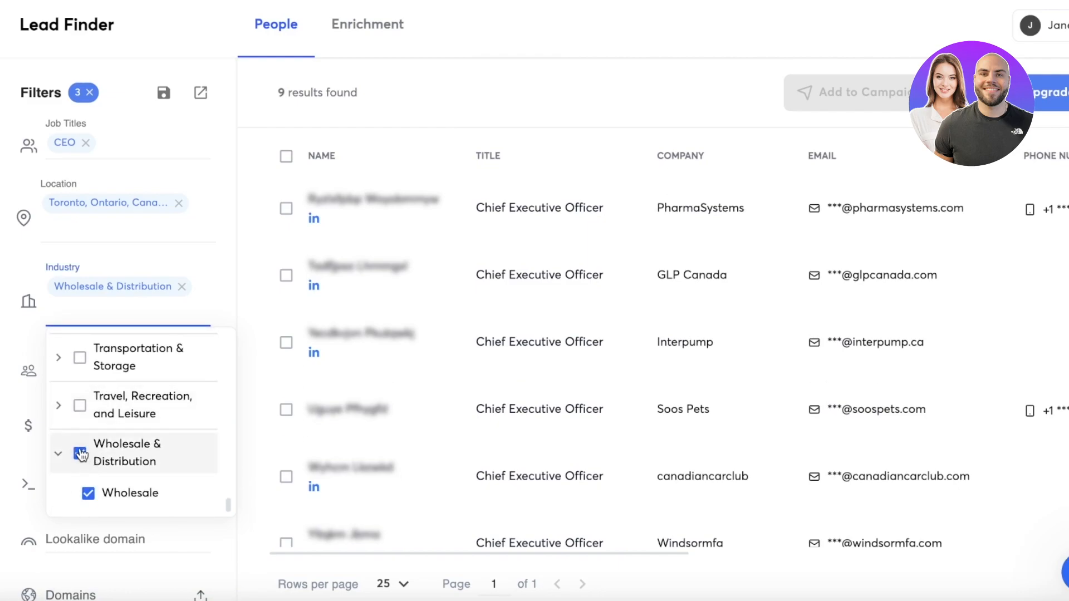
- Look through the Media & Entertainment subcategories, and filter the industry by Apparel & Fashion under Retail
scroll(90, 424, up, 3)
scroll(83, 409, up, 5)
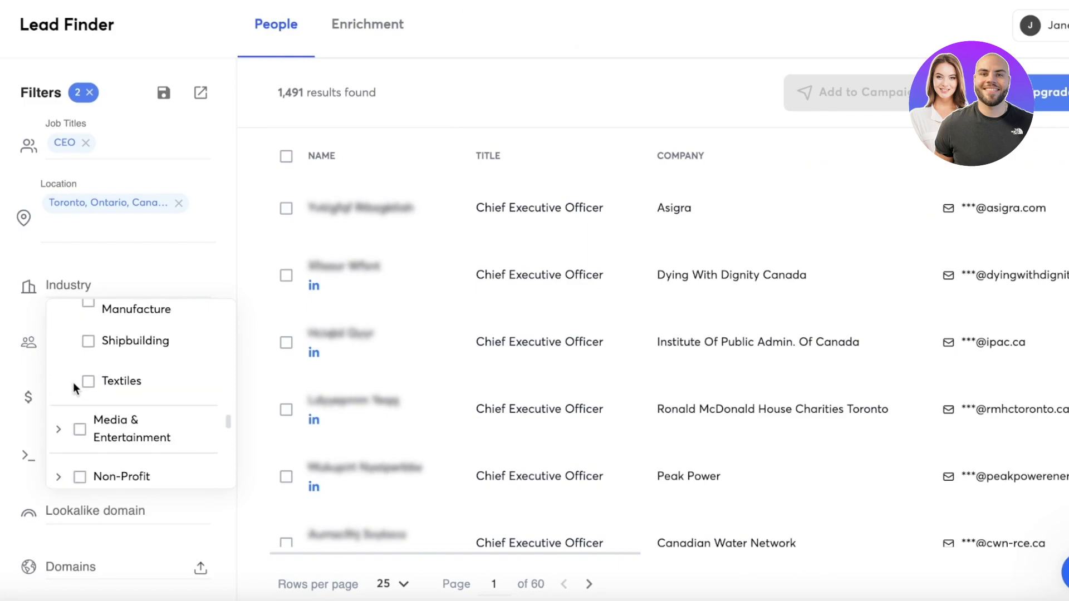
click(63, 430)
scroll(111, 415, down, 1)
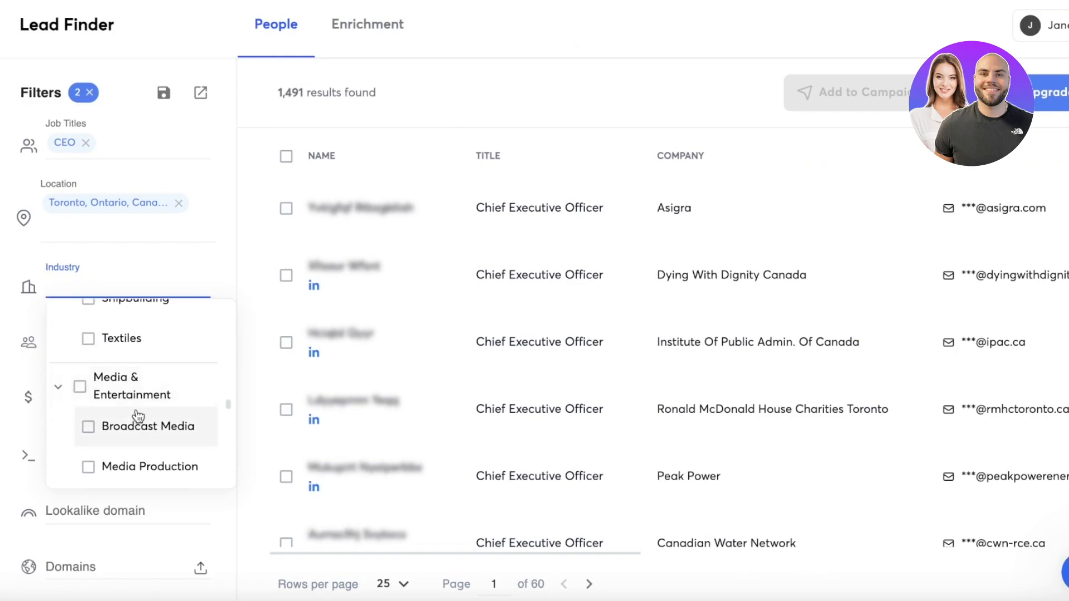
scroll(124, 462, down, 4)
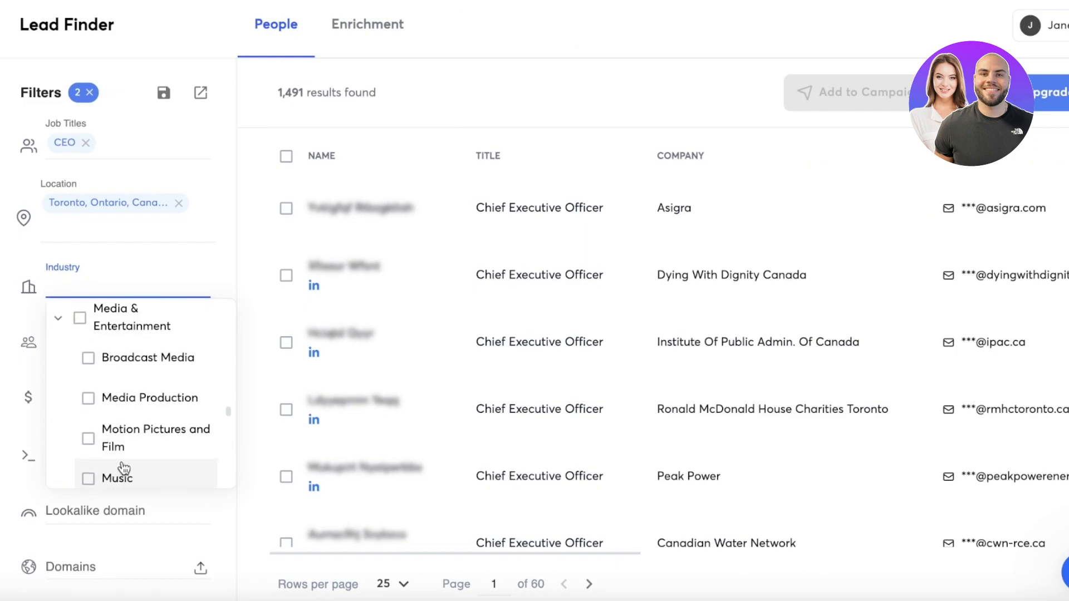
scroll(106, 463, down, 5)
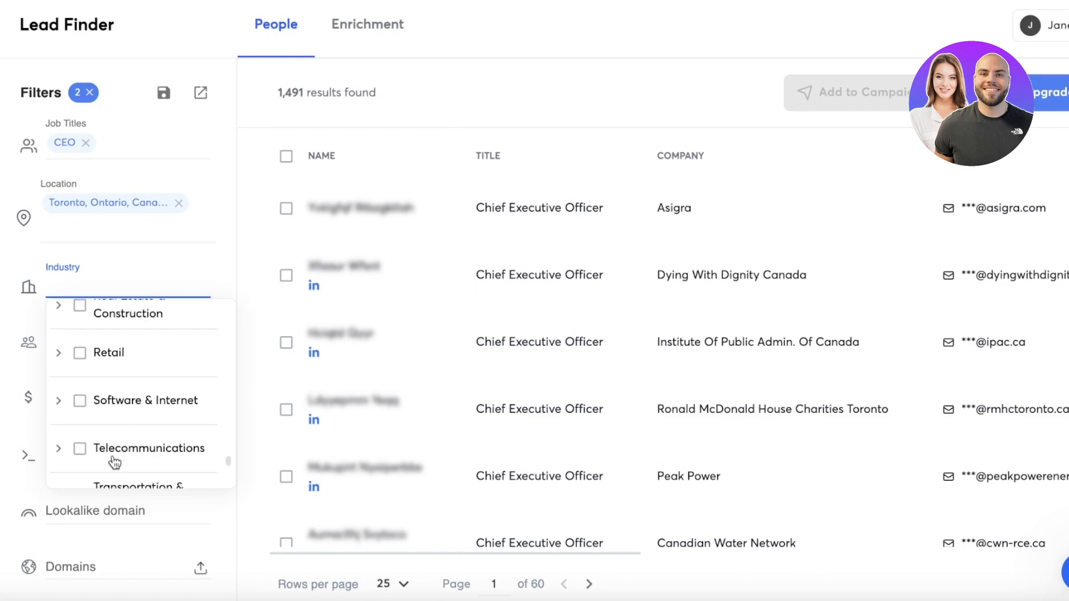
click(59, 357)
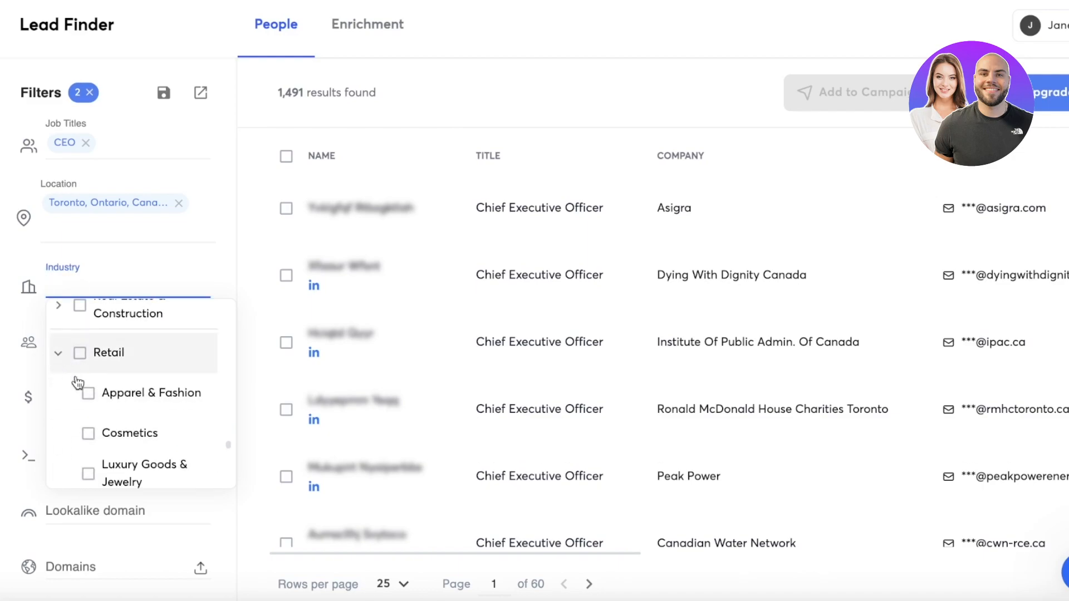
click(88, 393)
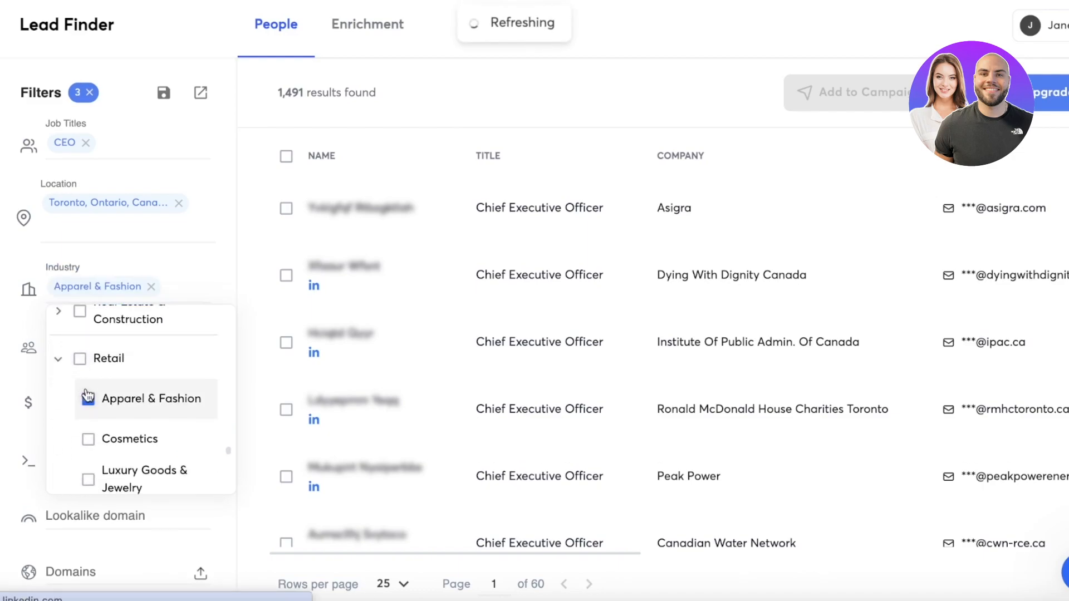
click(215, 260)
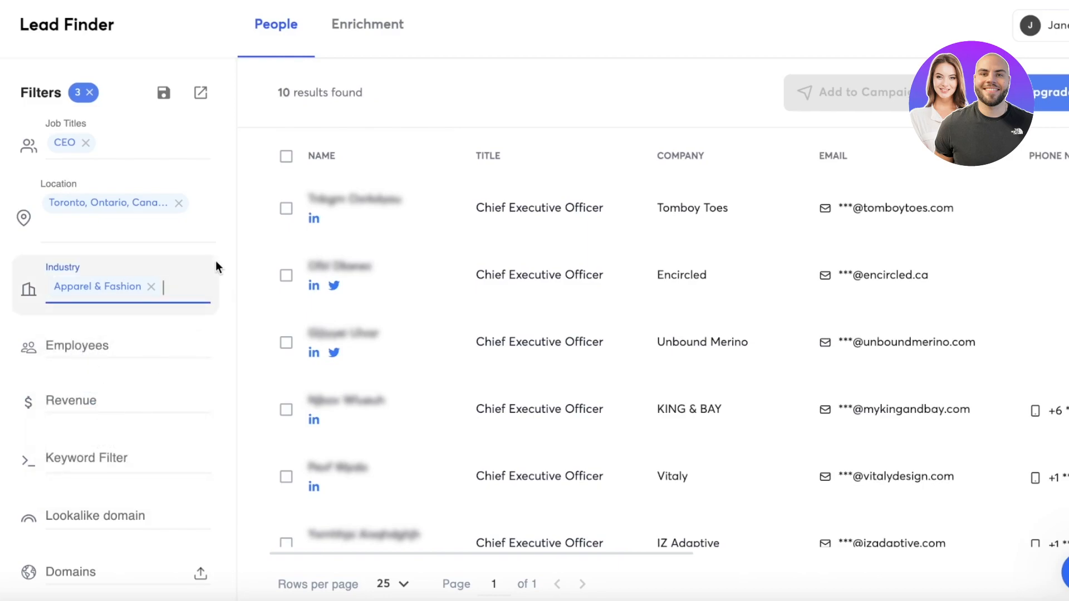
- View the employee count ranges without choosing one, and filter the people search by revenue of $0 - 1M
click(169, 349)
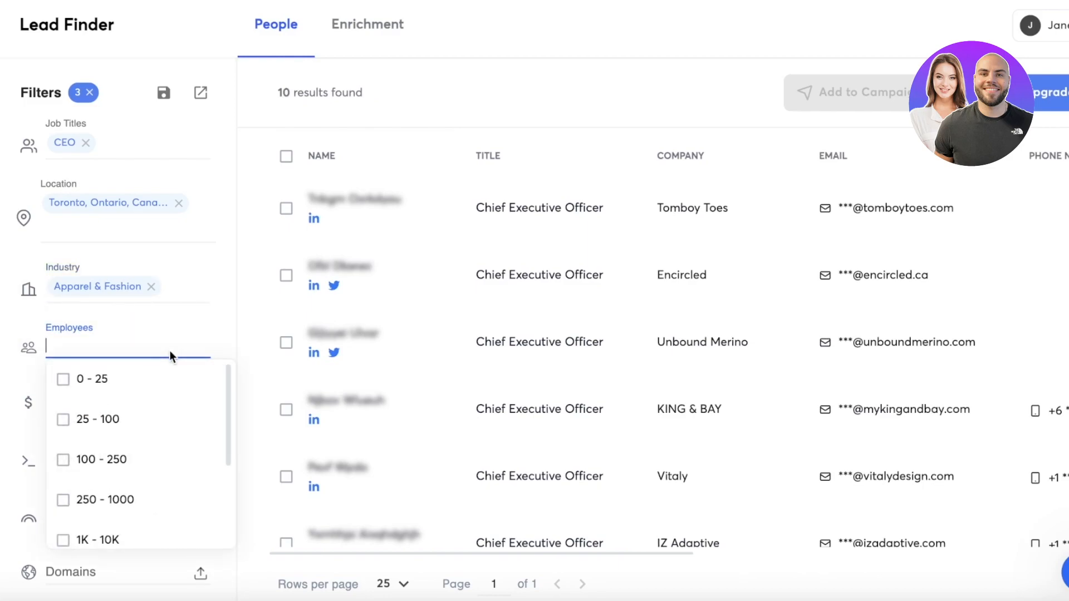
click(215, 341)
click(146, 399)
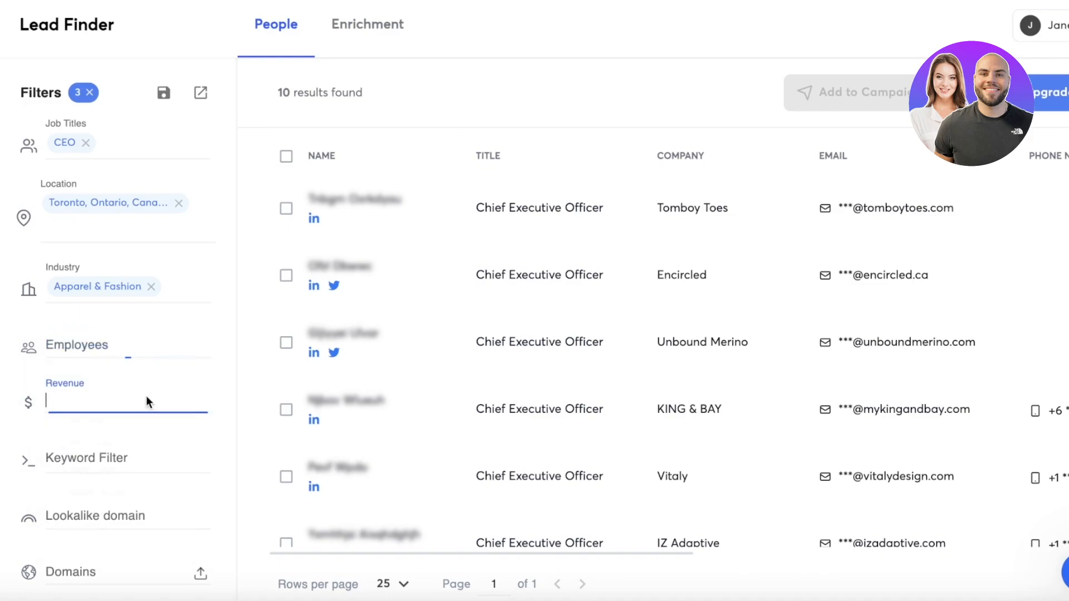
scroll(147, 445, down, 3)
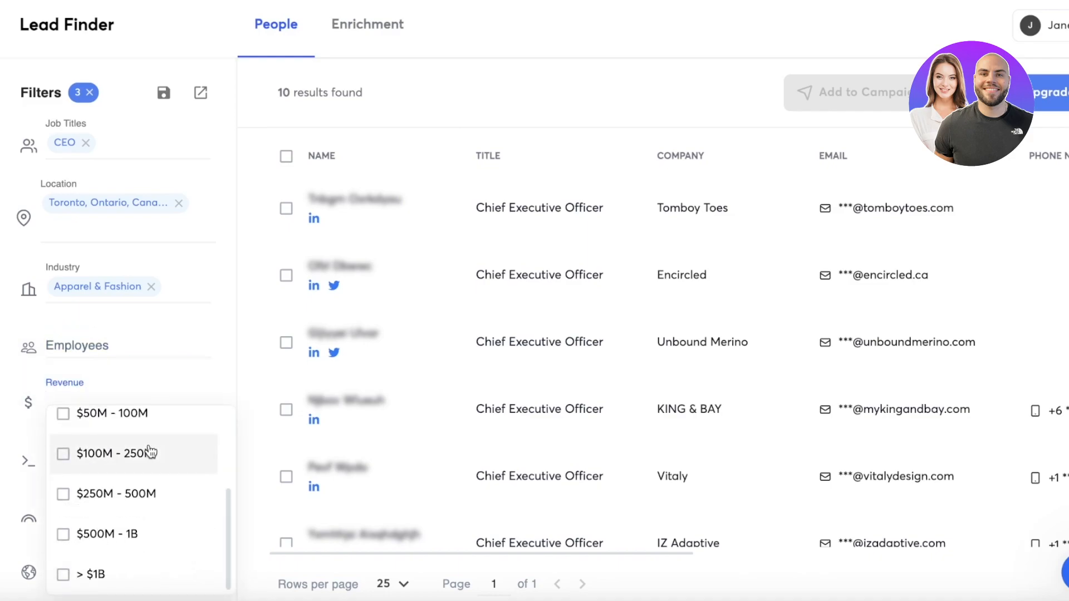
scroll(148, 449, up, 3)
click(139, 428)
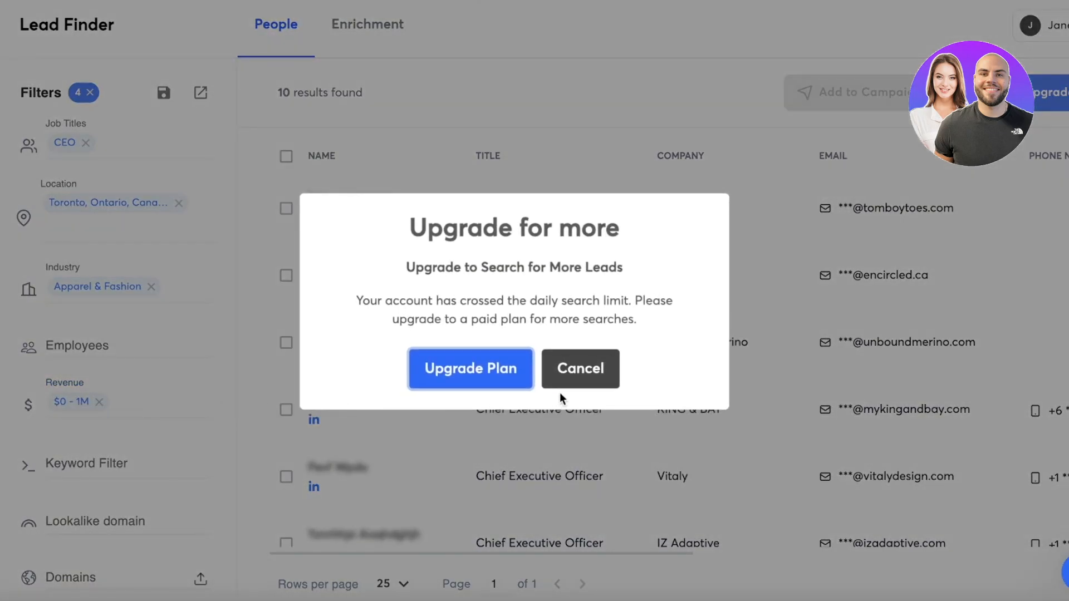
click(563, 384)
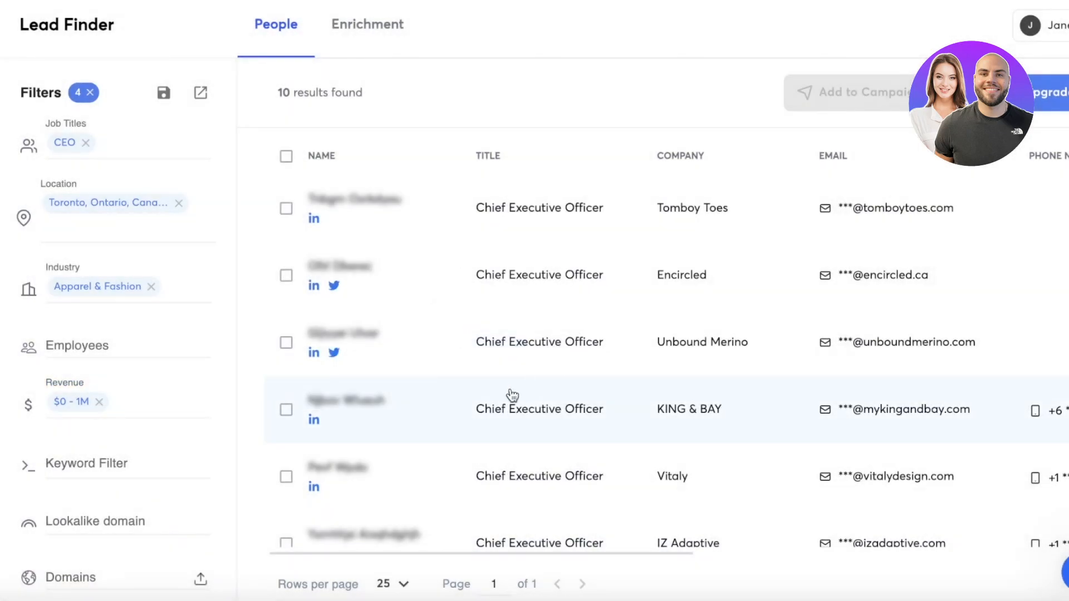
- Set the keyword filter to Women and go to the Lookalike domain filter
click(92, 452)
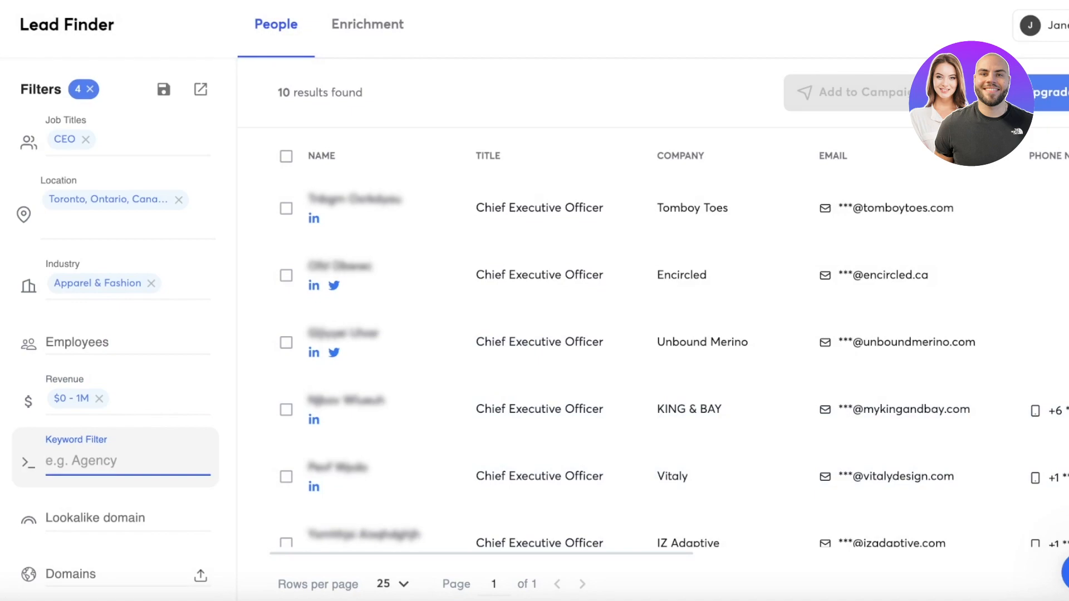
text(Women)
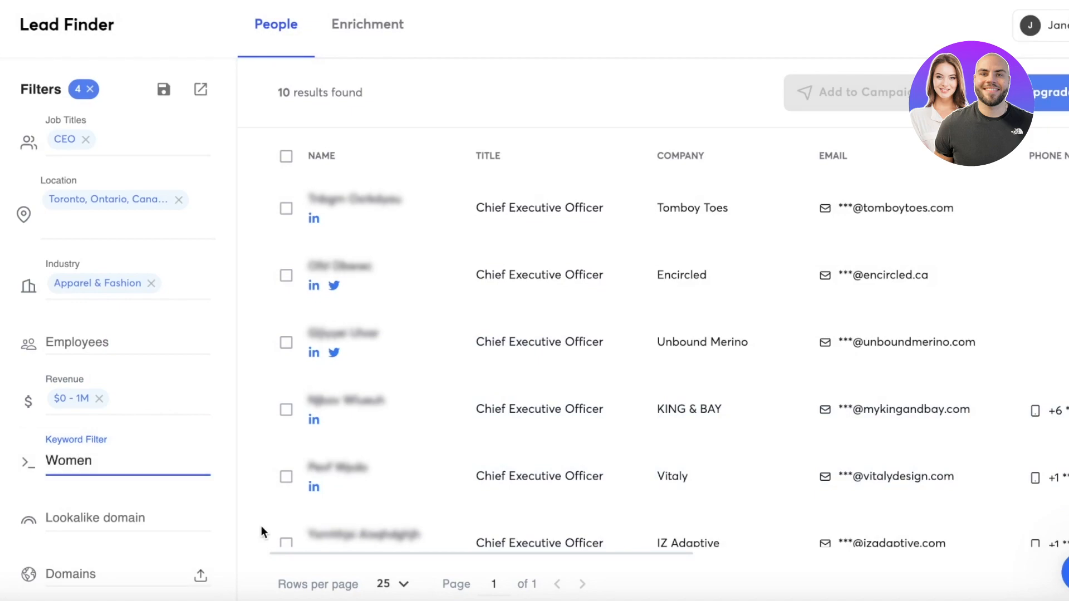
click(146, 515)
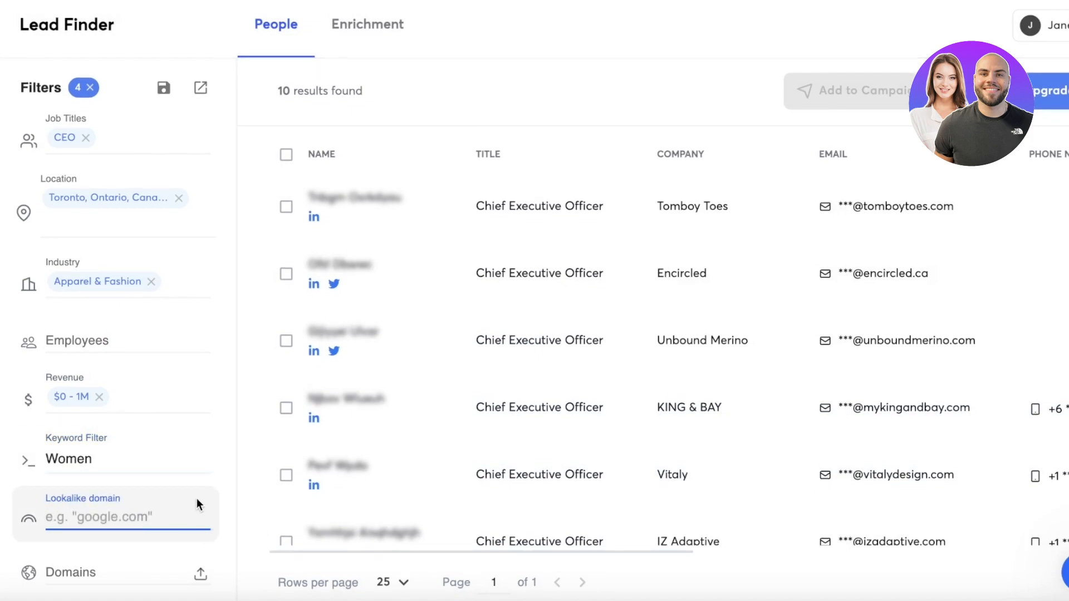
- Look through the remaining people search filters, including the Job Listing filter and the Technologies options
scroll(200, 502, down, 10)
scroll(141, 318, up, 5)
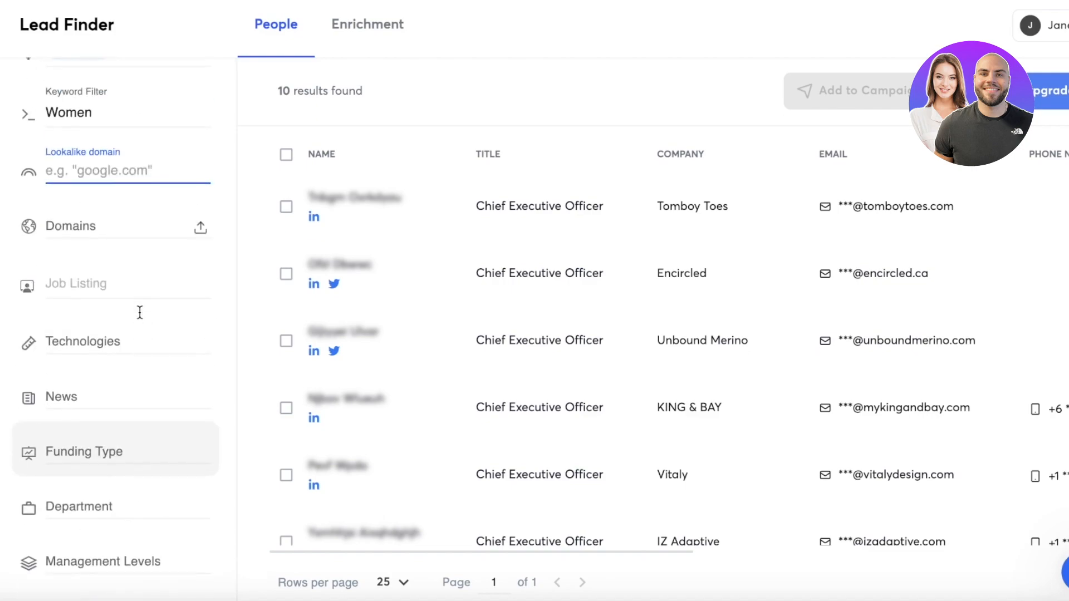
click(112, 286)
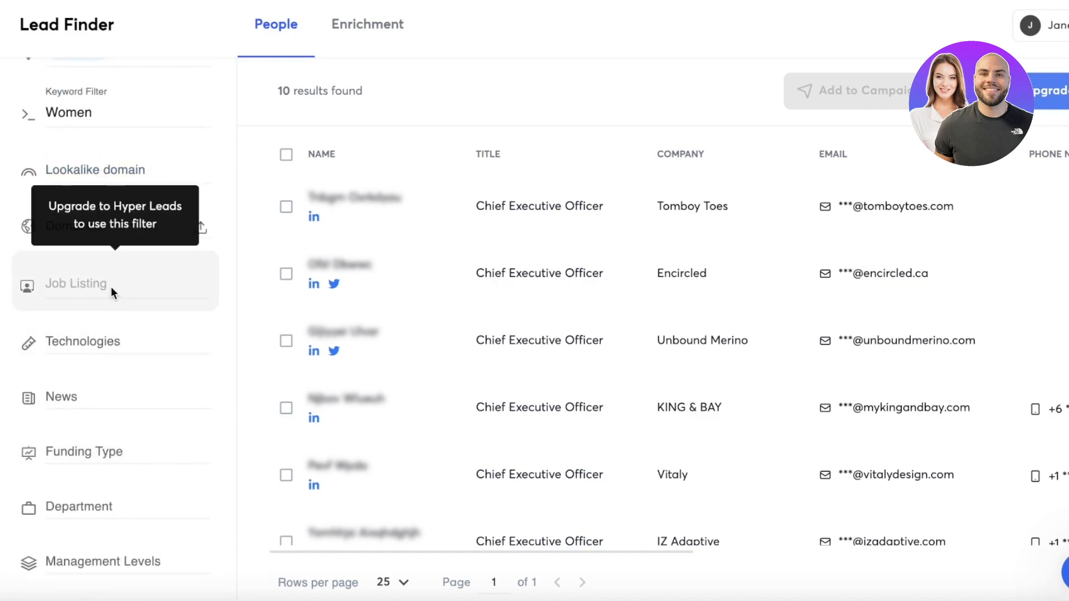
click(102, 330)
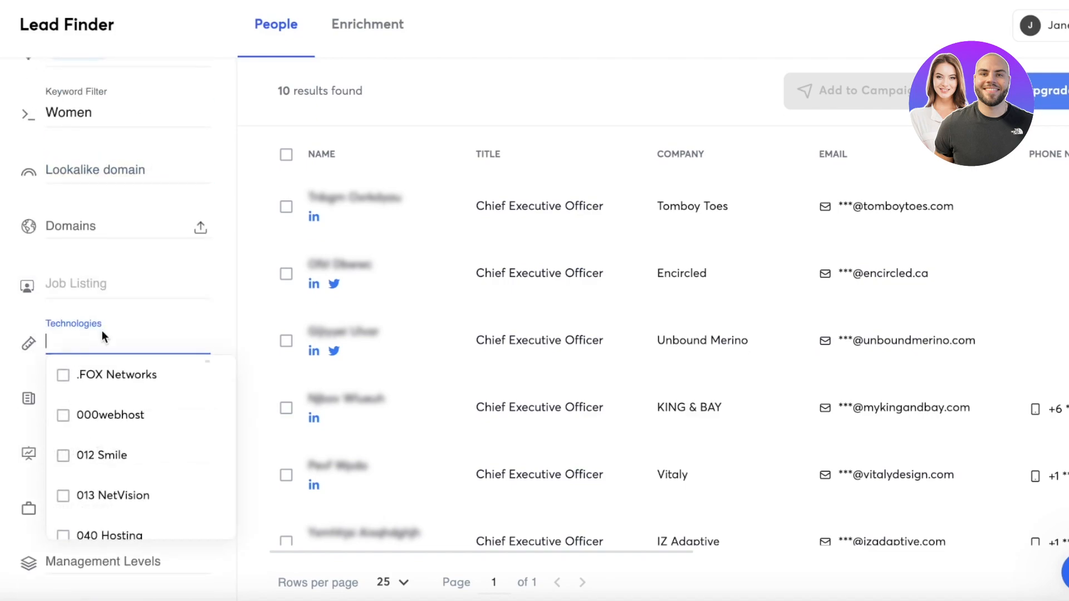
click(35, 453)
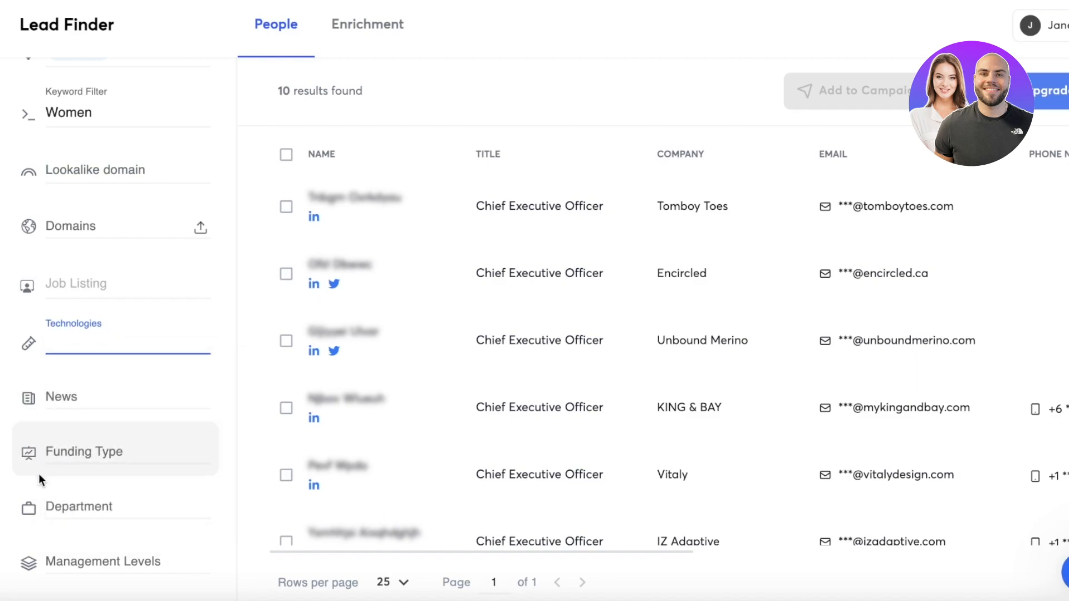
scroll(41, 485, down, 2)
scroll(52, 501, up, 8)
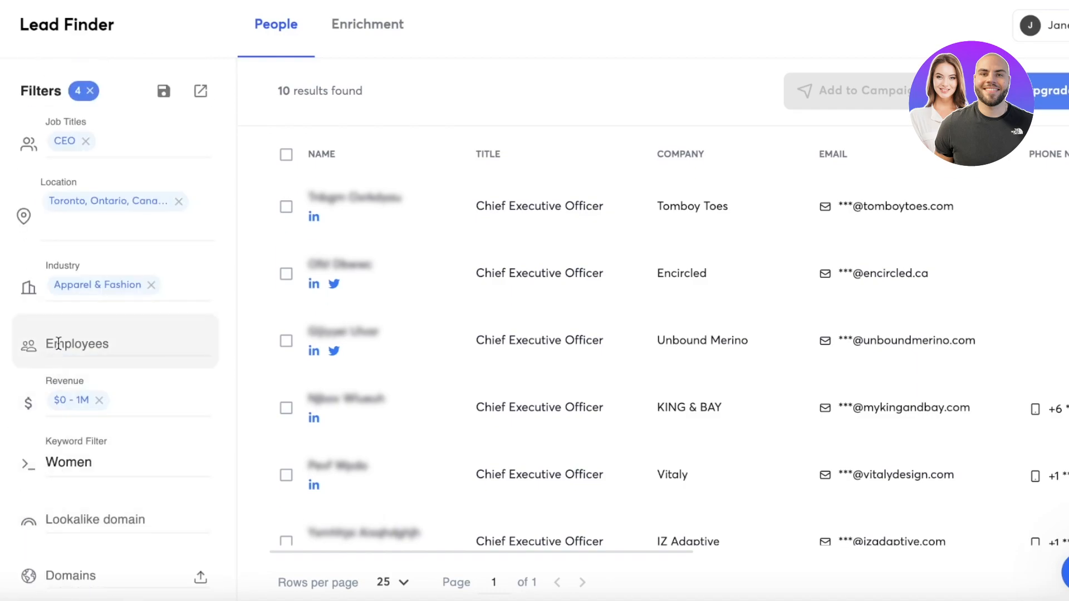
- Hide the additional filters shown below News
scroll(88, 351, down, 10)
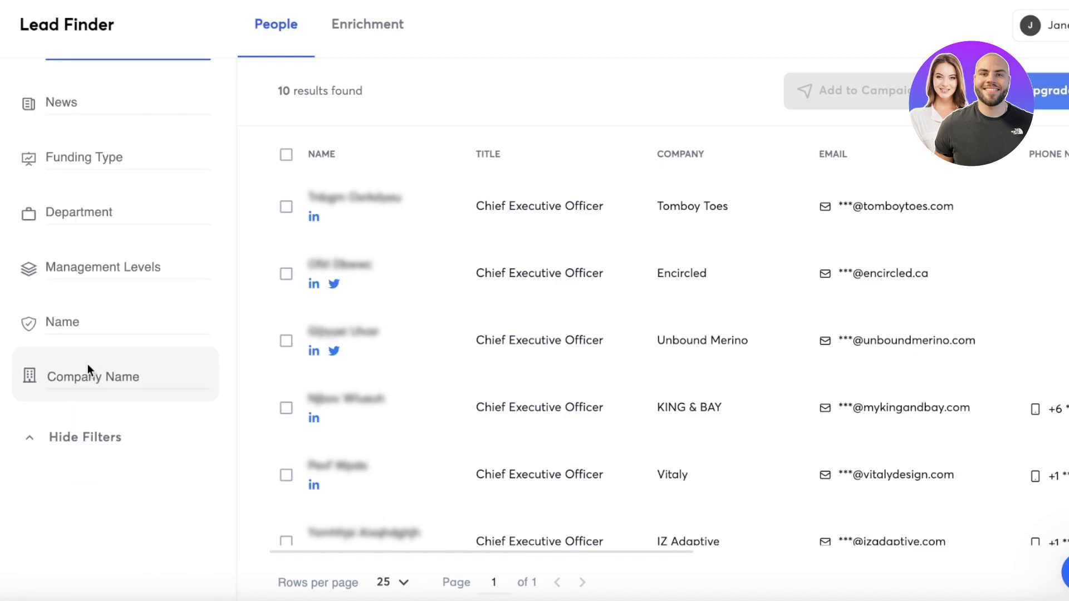
click(81, 438)
scroll(81, 437, up, 3)
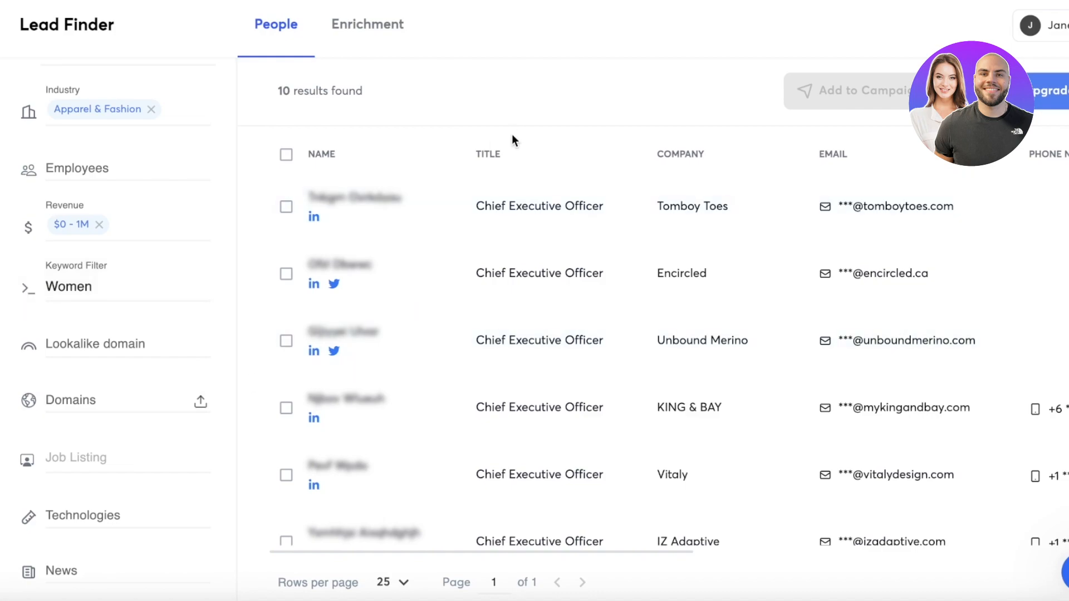
- Open the Technologies filter and browse its options without selecting any
click(110, 509)
scroll(112, 511, down, 3)
scroll(122, 398, down, 6)
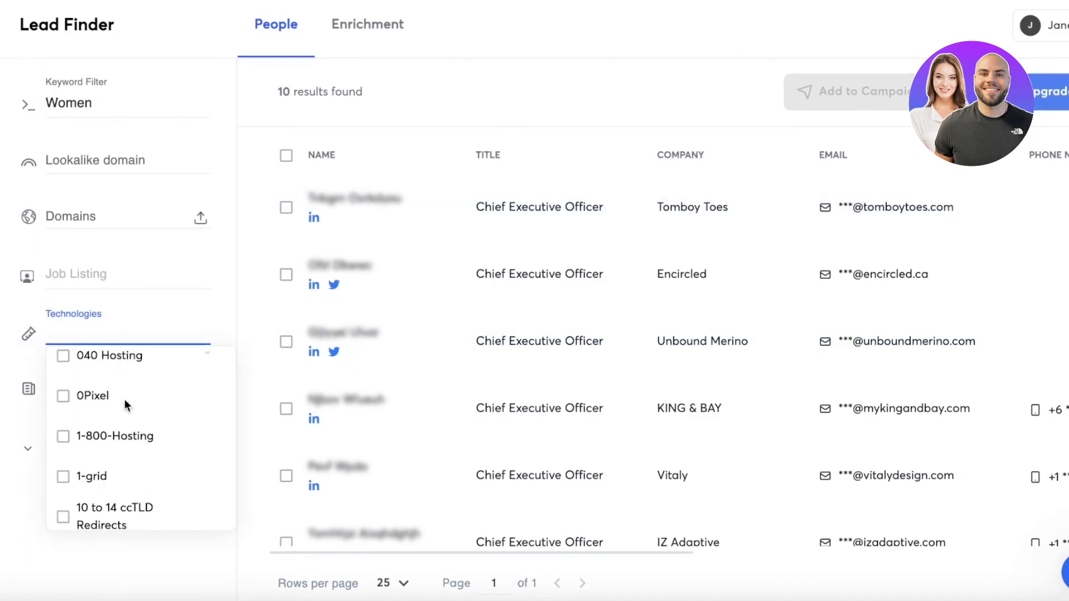
scroll(106, 479, down, 5)
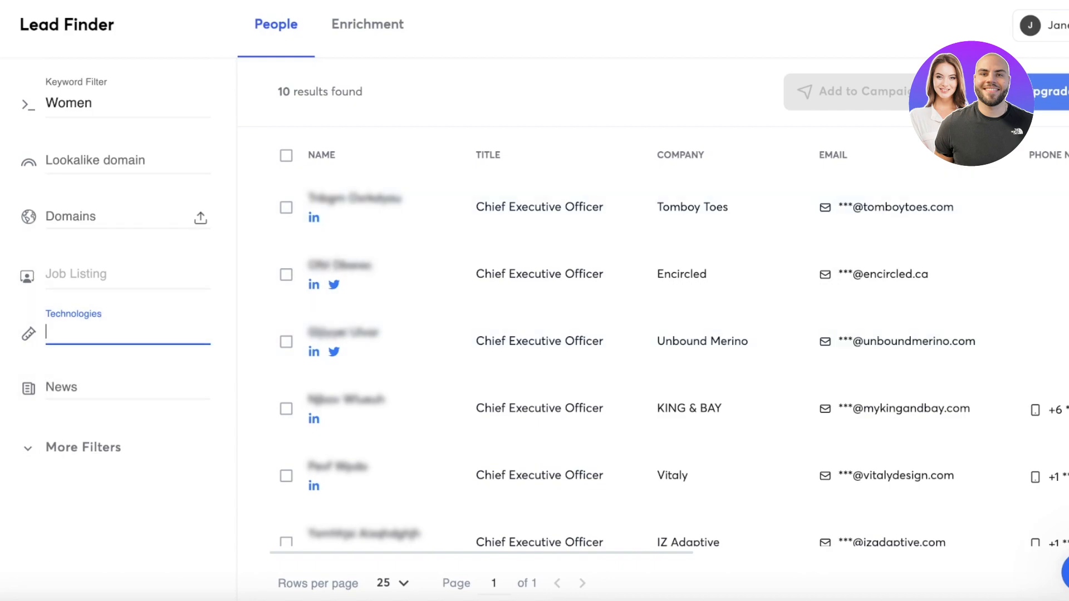
- Review the list of filtered leads, and view and close the lead details of the first Tomboy Toes entry
scroll(461, 270, down, 5)
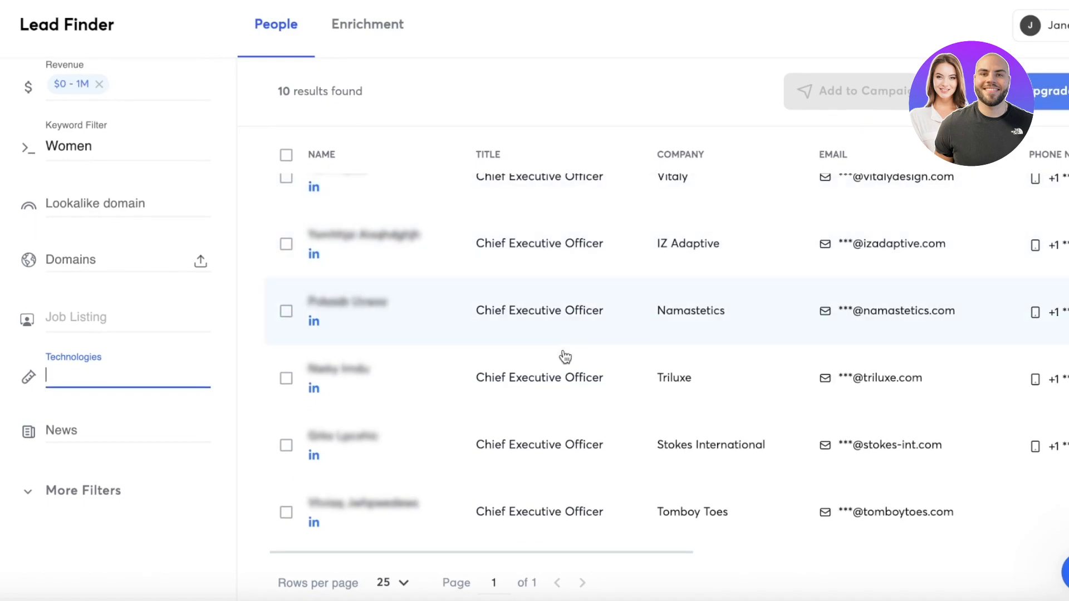
scroll(422, 181, up, 5)
scroll(423, 184, down, 1)
click(424, 182)
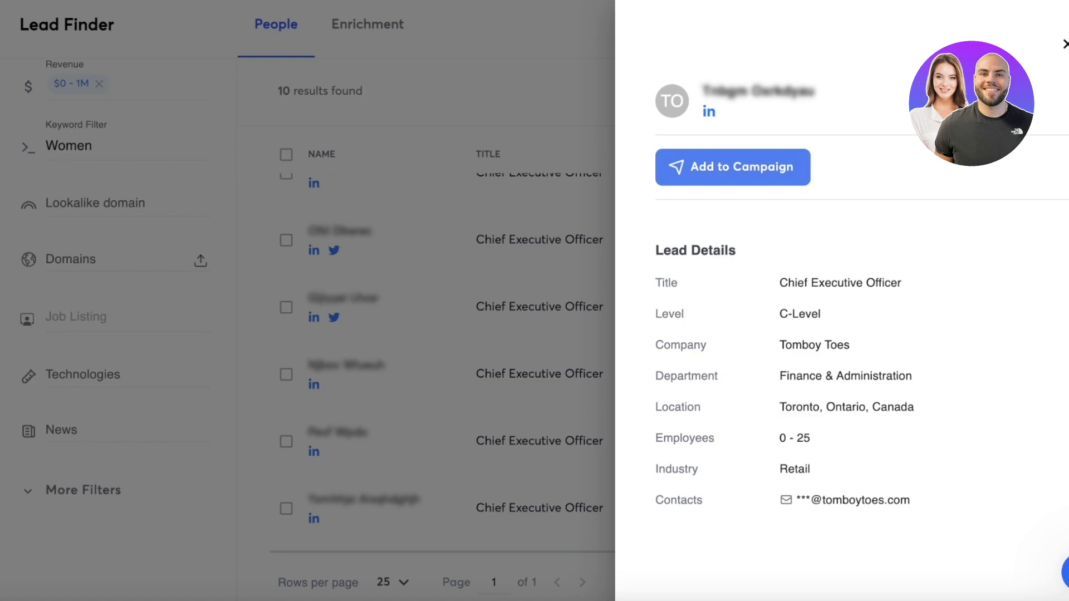
click(466, 222)
scroll(466, 234, up, 1)
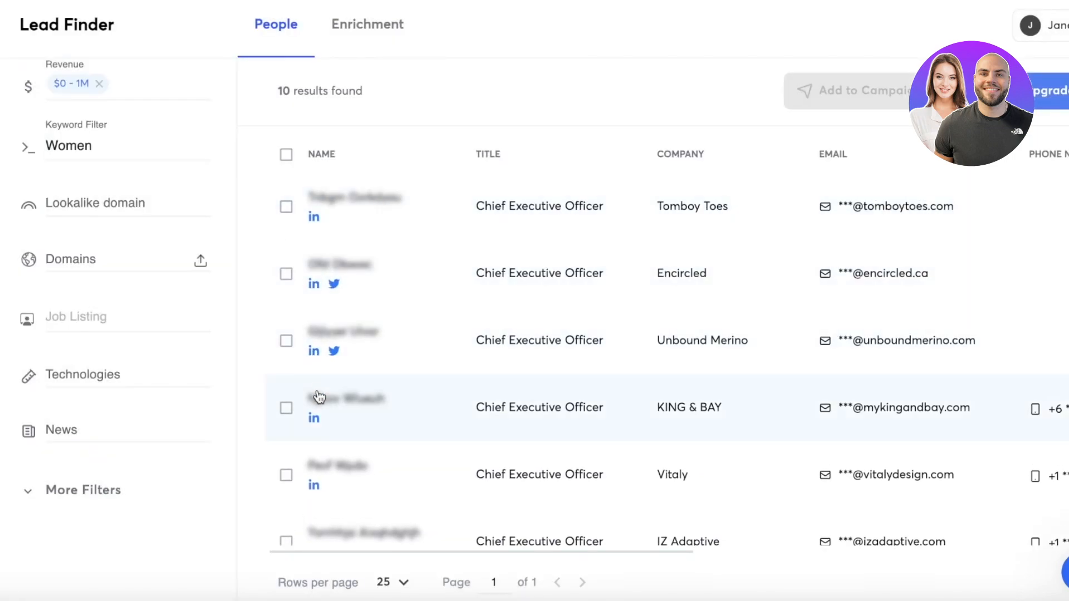
scroll(318, 389, down, 5)
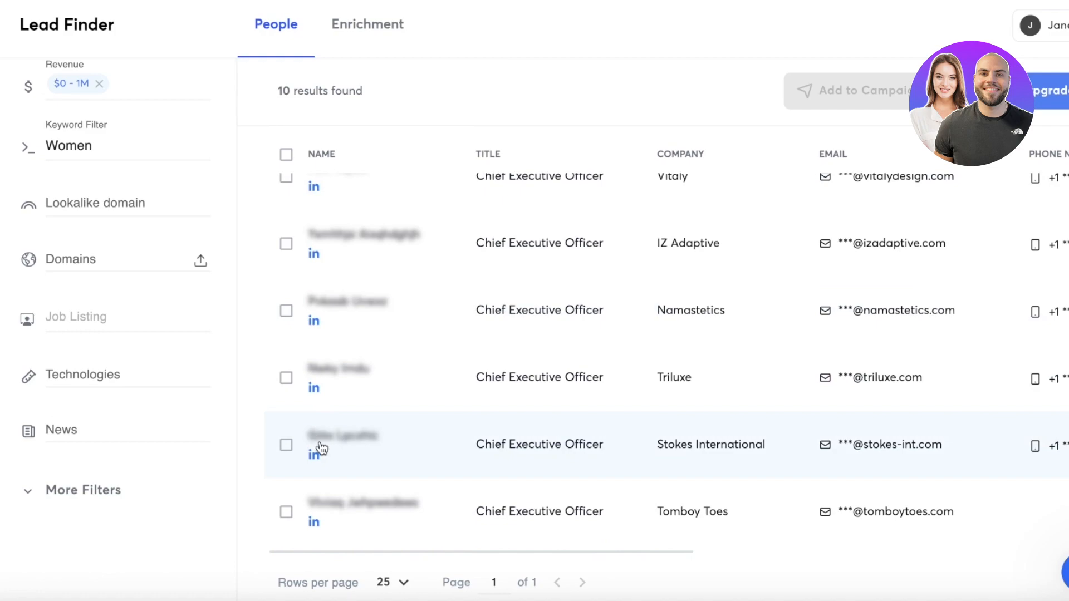
scroll(324, 338, up, 5)
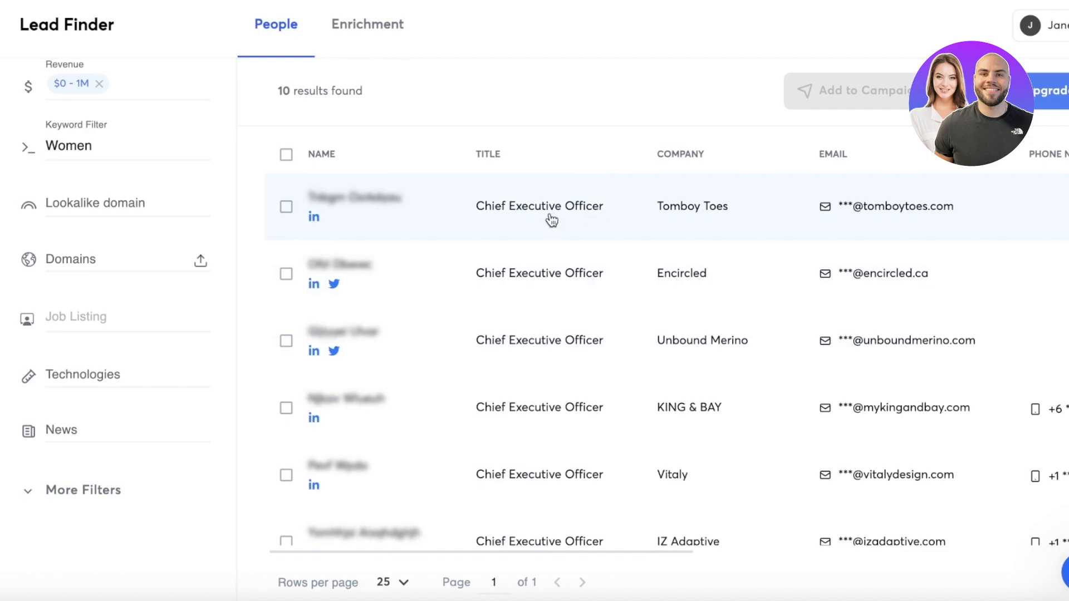
- Replace the job title filter with CEO, CFO and COO, and dismiss the upgrade offer
scroll(550, 226, down, 5)
scroll(111, 140, up, 5)
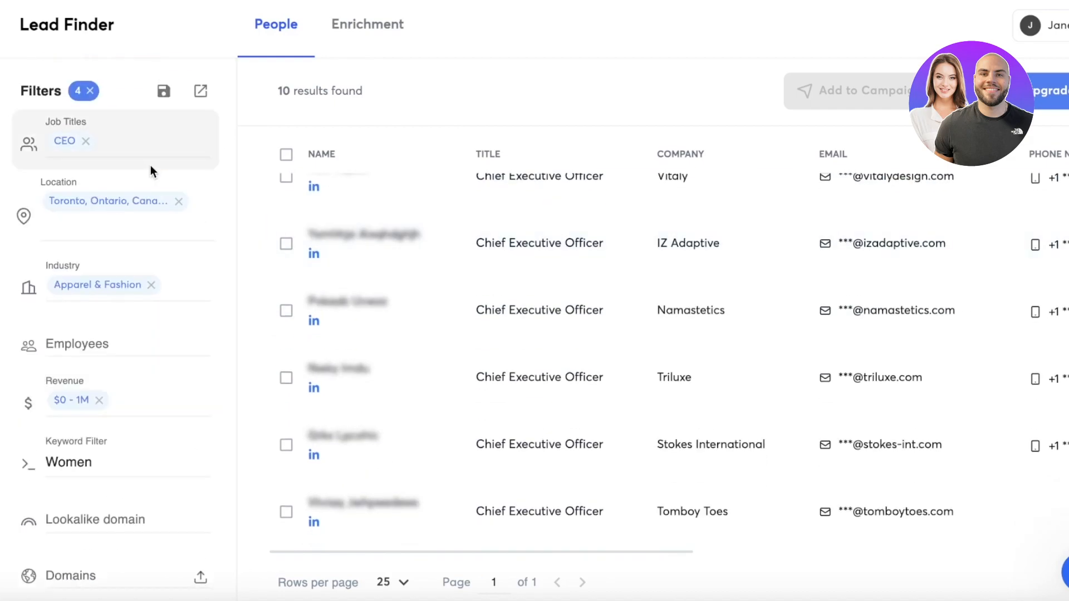
click(86, 140)
click(95, 139)
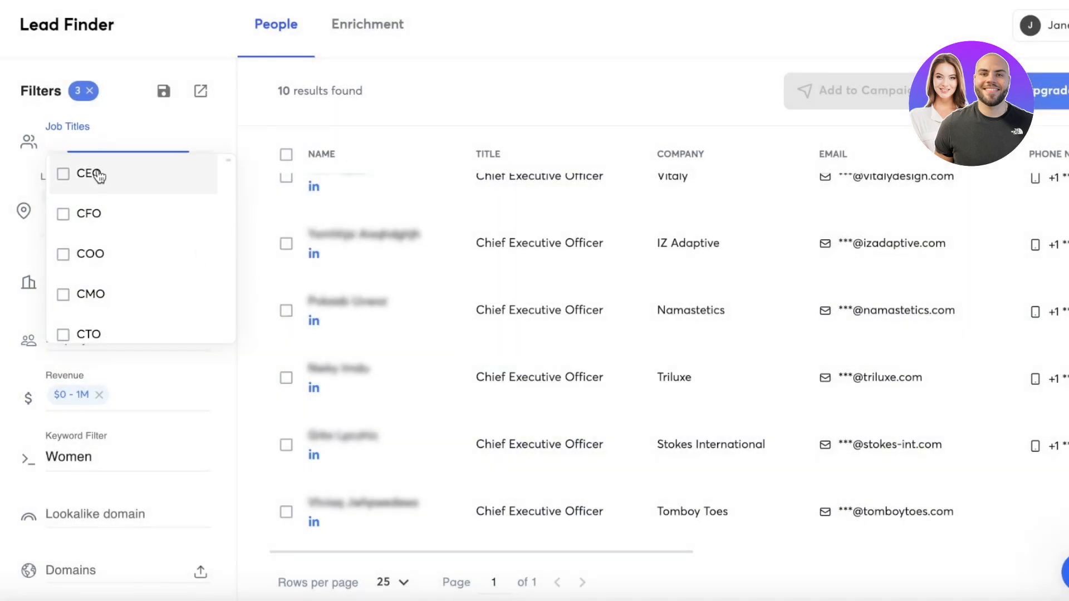
click(92, 176)
click(89, 218)
click(91, 259)
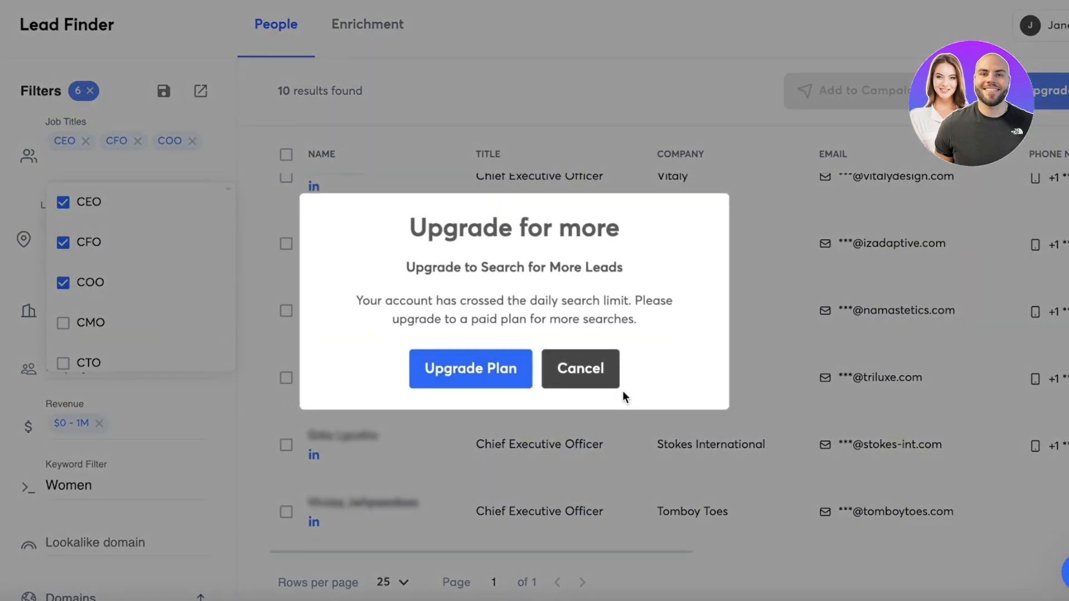
click(580, 370)
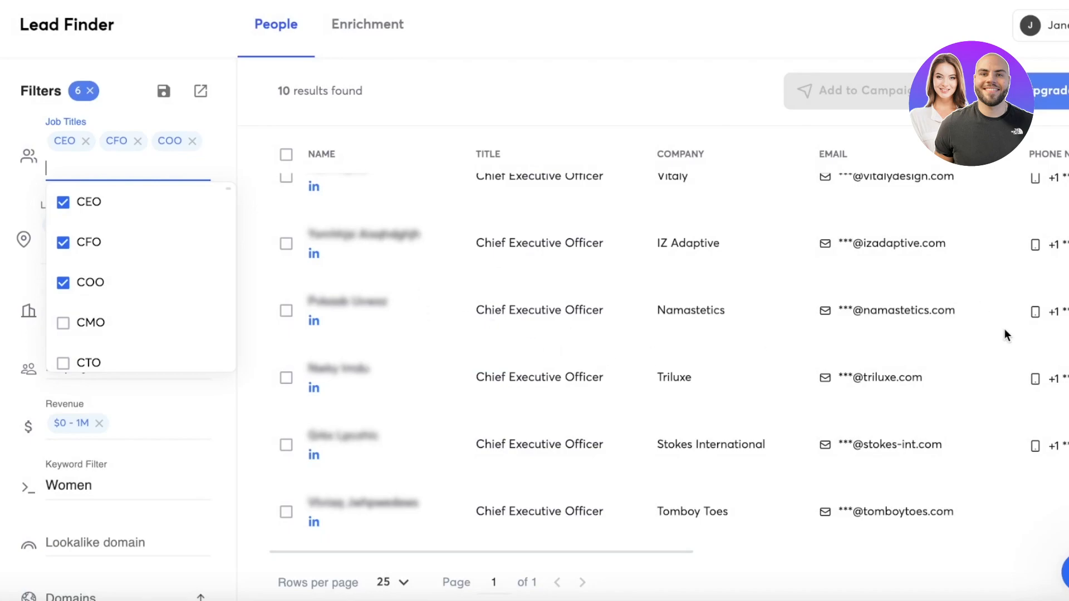
click(711, 566)
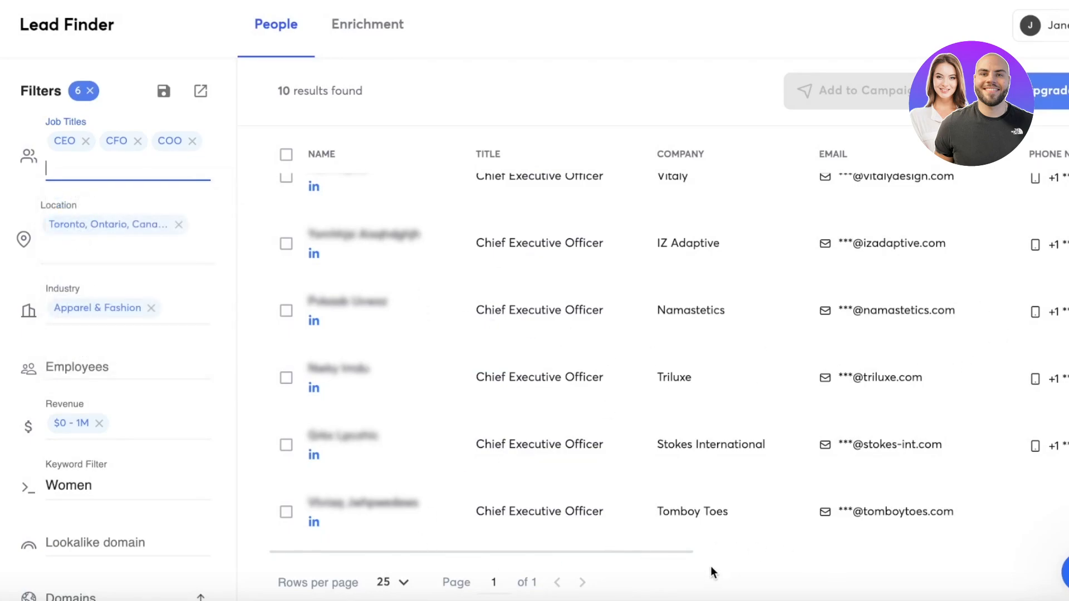
- Look over the lead results and save the current set of search filters
drag(687, 552, 420, 496)
scroll(592, 406, up, 6)
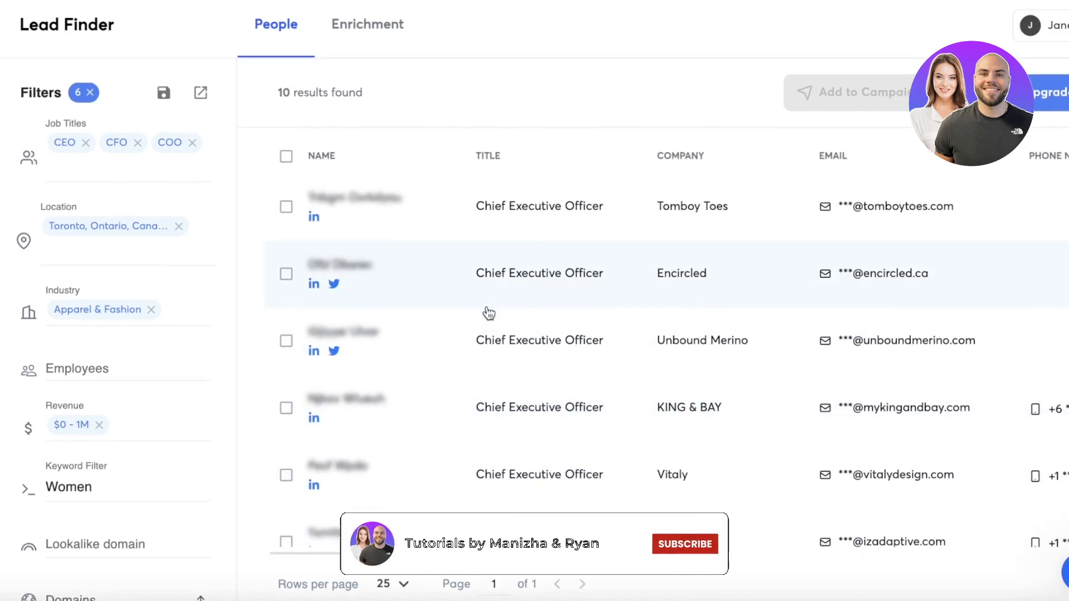
click(163, 94)
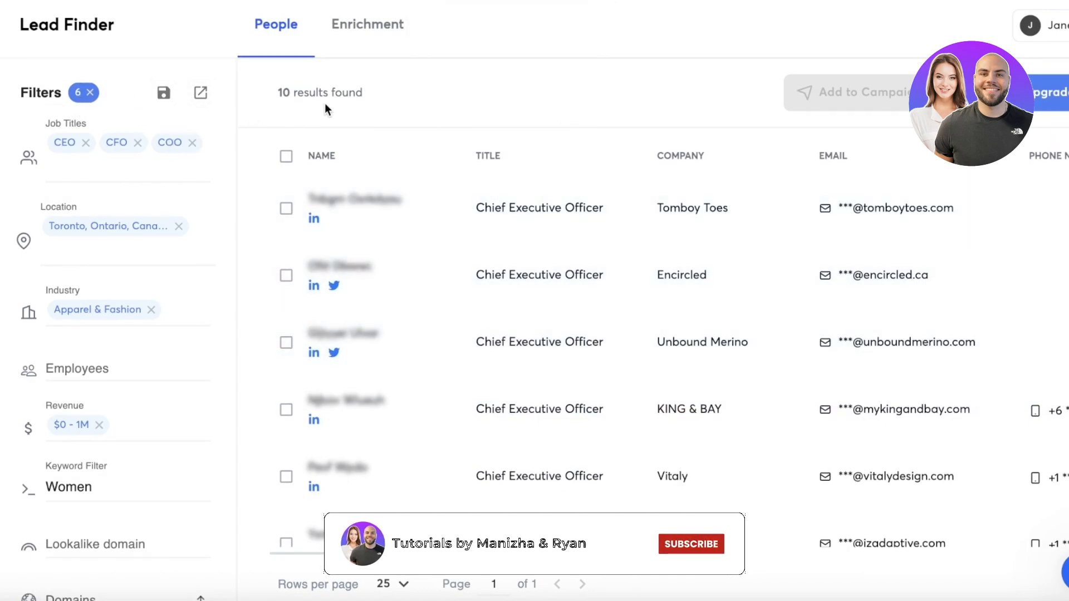
- Try to create a new enrichment list, and look through the Email Outreach subscription plans in the billing settings
click(365, 27)
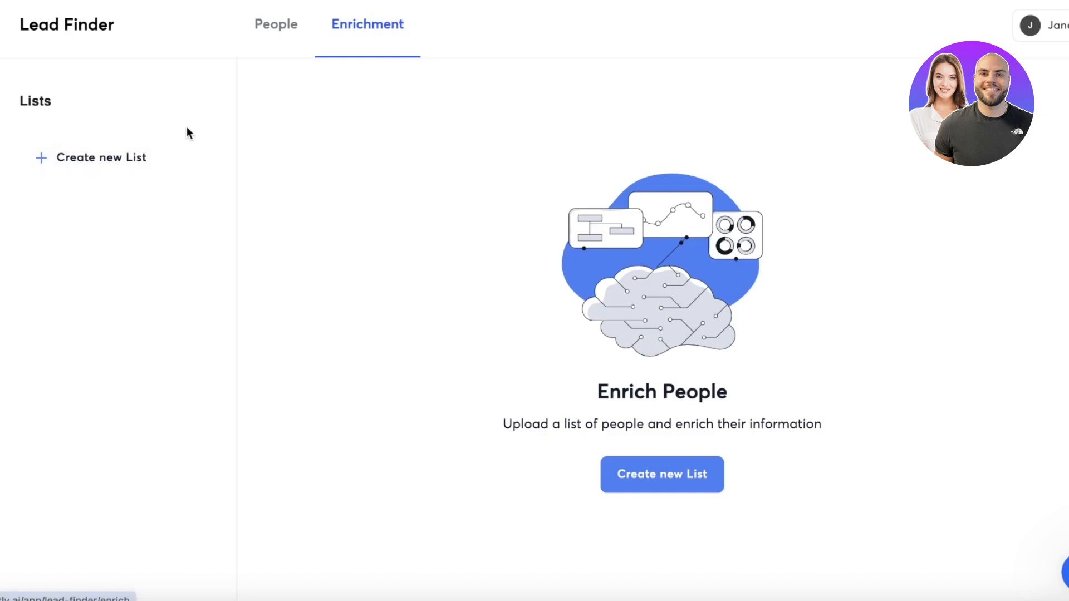
click(105, 161)
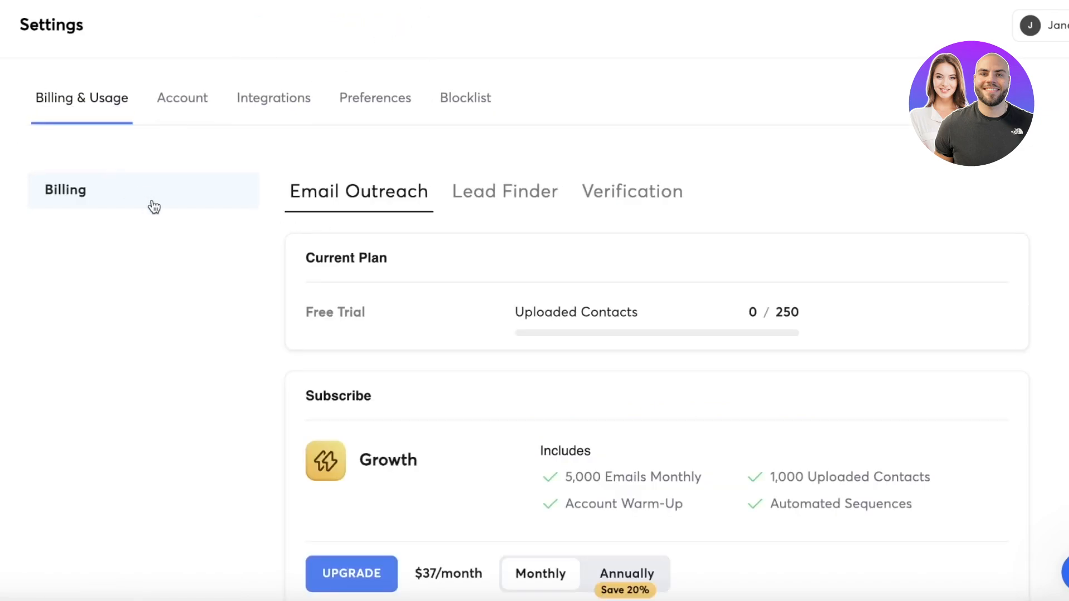
scroll(155, 207, down, 1)
scroll(152, 205, up, 3)
scroll(92, 156, down, 2)
scroll(410, 296, down, 10)
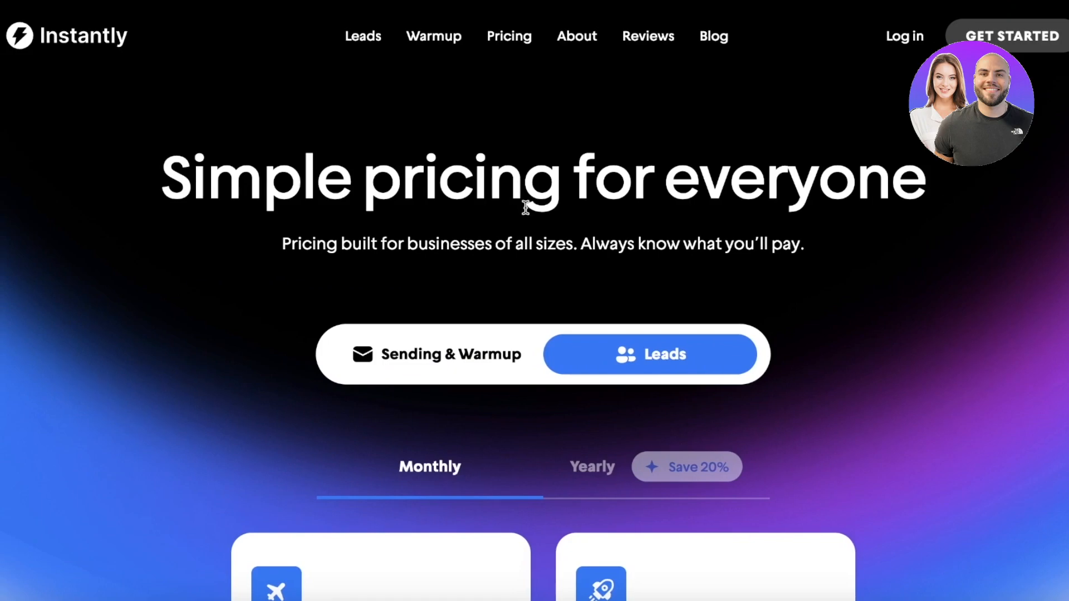
scroll(525, 208, down, 10)
- Compare the monthly prices and features of the Growth Leads and Hyperleads plans on the pricing page
scroll(530, 220, up, 3)
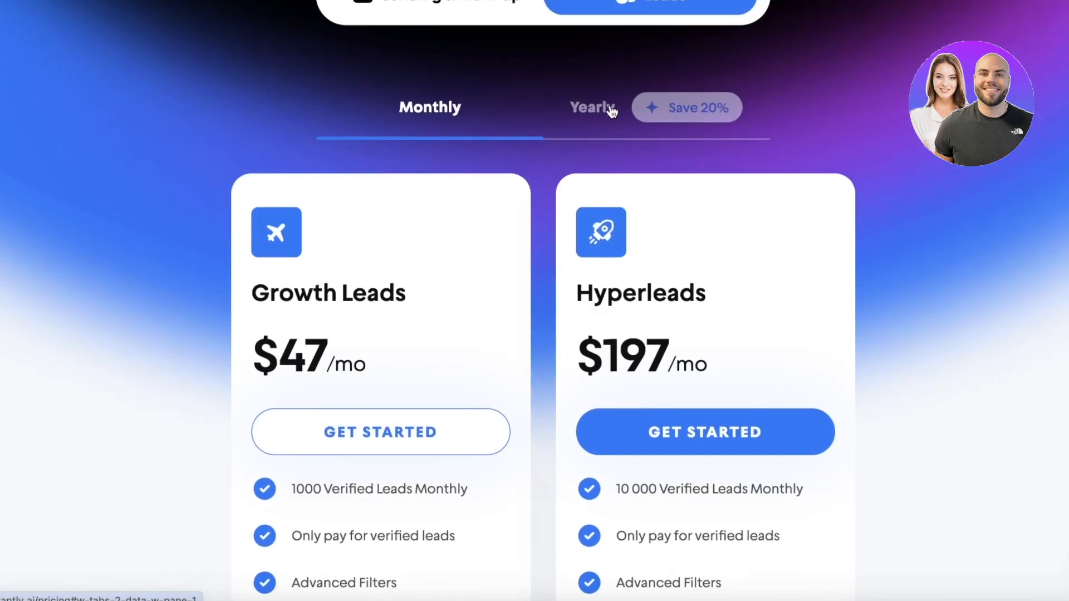
scroll(612, 107, up, 3)
scroll(615, 157, down, 1)
scroll(616, 157, down, 3)
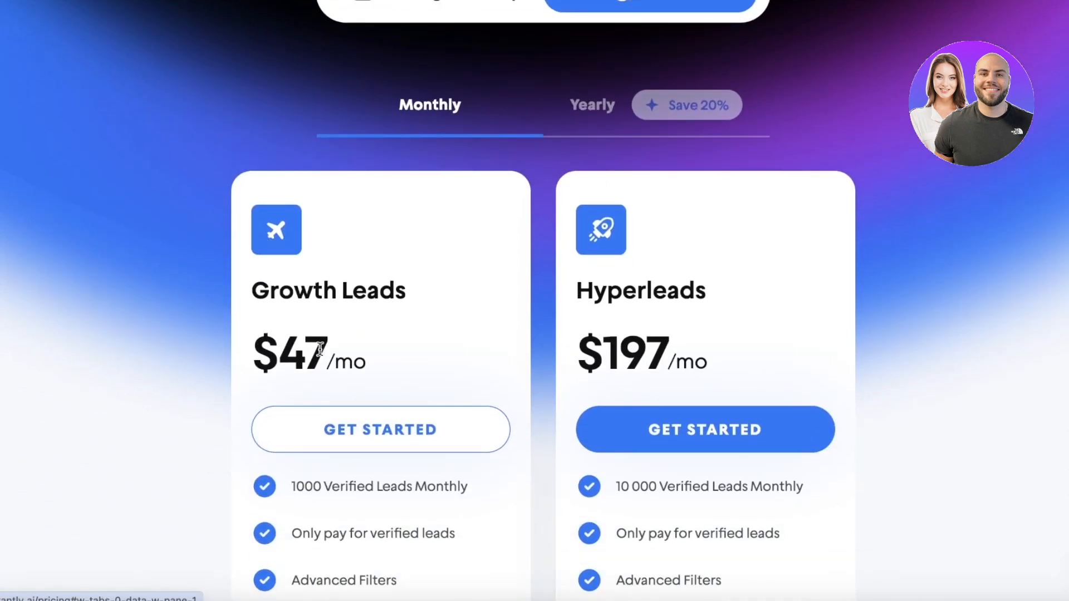
scroll(579, 320, down, 1)
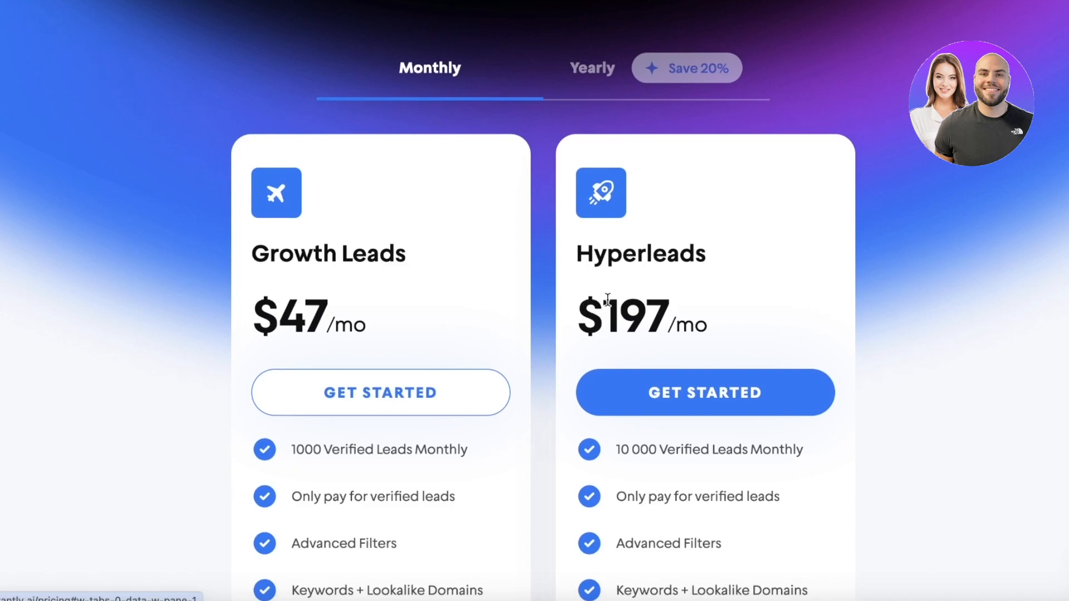
scroll(608, 300, down, 1)
scroll(673, 288, up, 5)
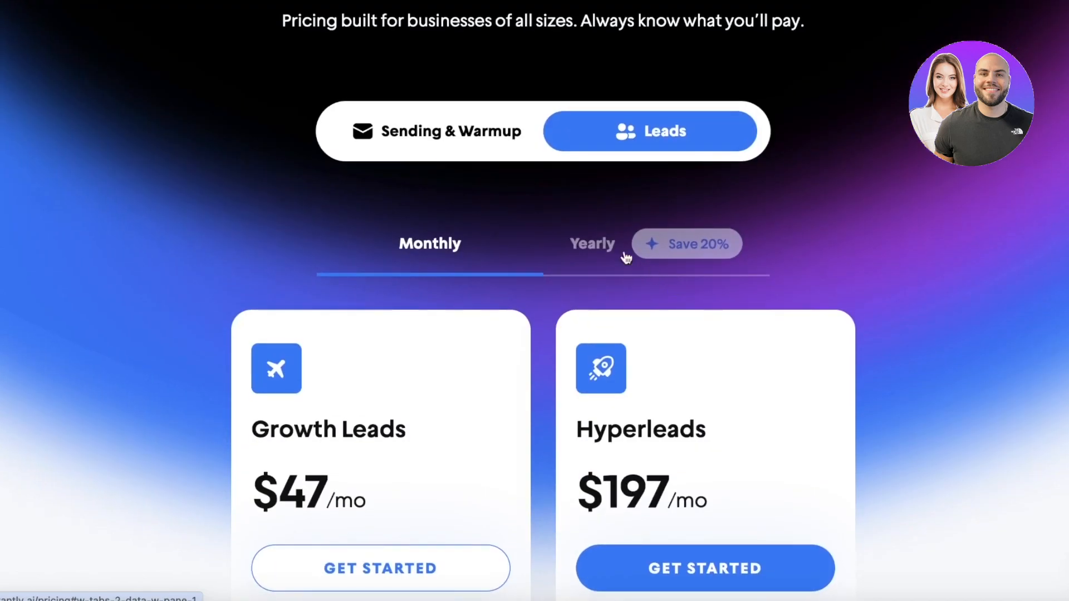
scroll(556, 257, down, 9)
scroll(591, 211, up, 10)
- Check the yearly prices of the leads plans and switch the pricing back to monthly
click(655, 281)
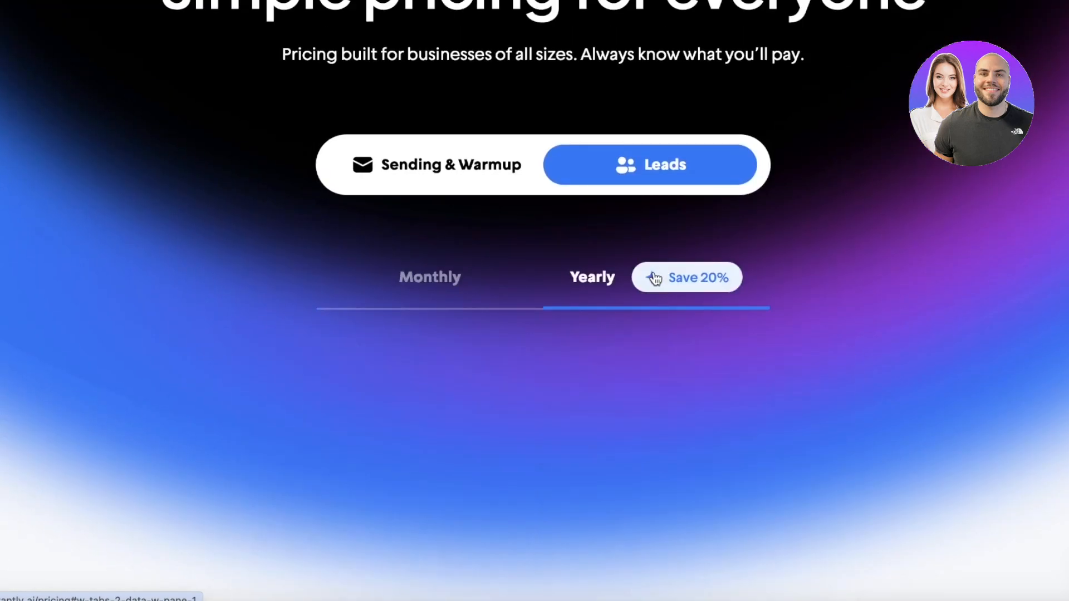
scroll(655, 281, down, 3)
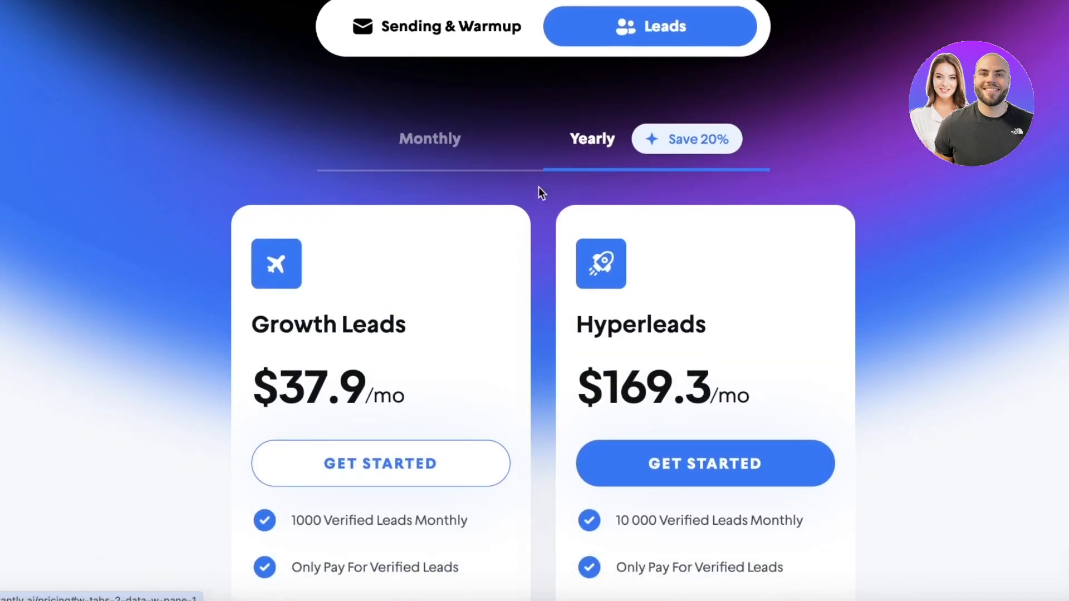
click(459, 139)
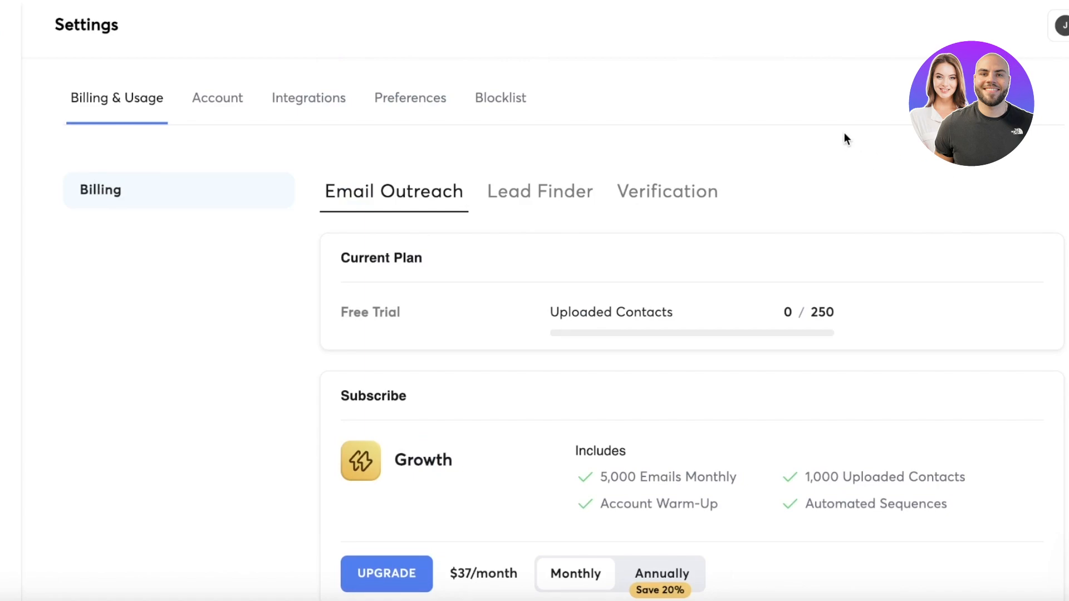
- Examine the Growth and Hyper Growth email outreach plans in the account's billing settings
scroll(843, 134, down, 3)
scroll(802, 163, up, 3)
scroll(685, 205, down, 3)
scroll(667, 212, up, 3)
scroll(557, 223, down, 7)
scroll(494, 228, up, 7)
scroll(492, 228, down, 3)
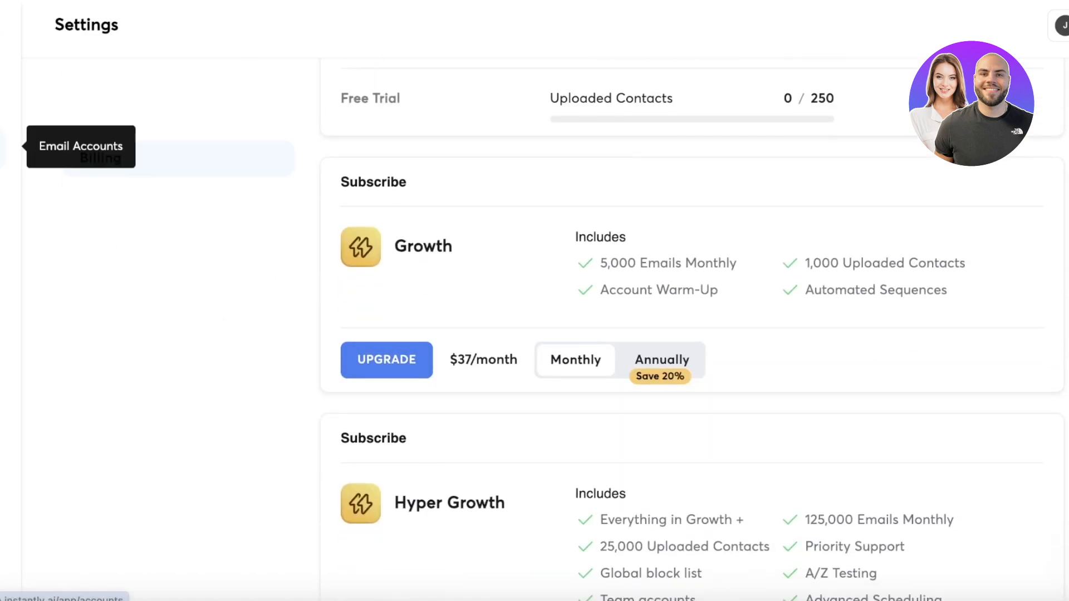
- Return to the Lead Finder people search, dismiss the upgrade offer, and remove COO from the job title filter
click(8, 146)
click(9, 101)
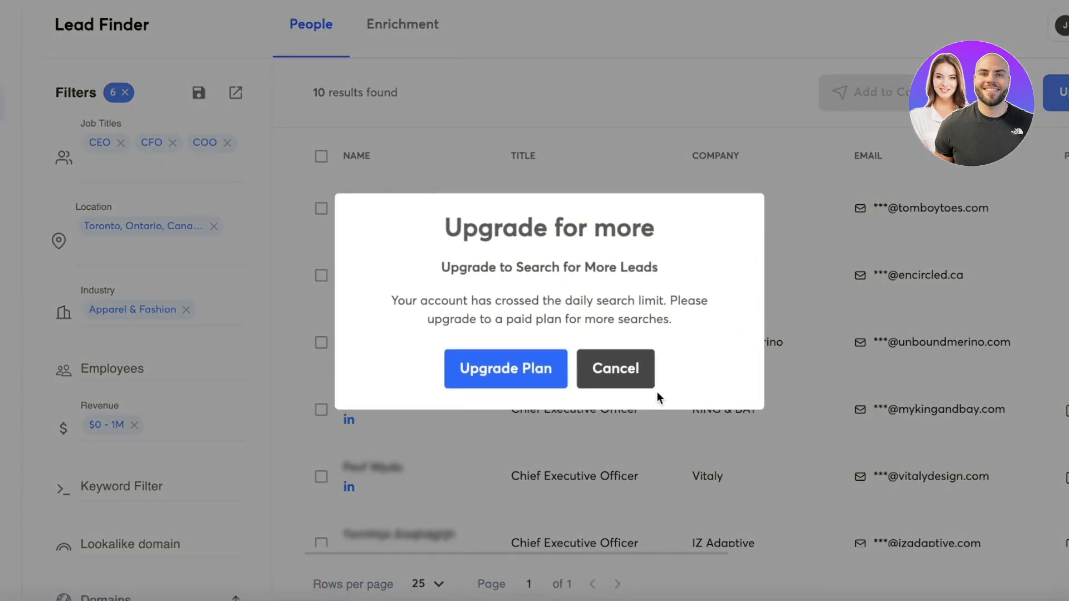
click(649, 383)
scroll(635, 376, down, 5)
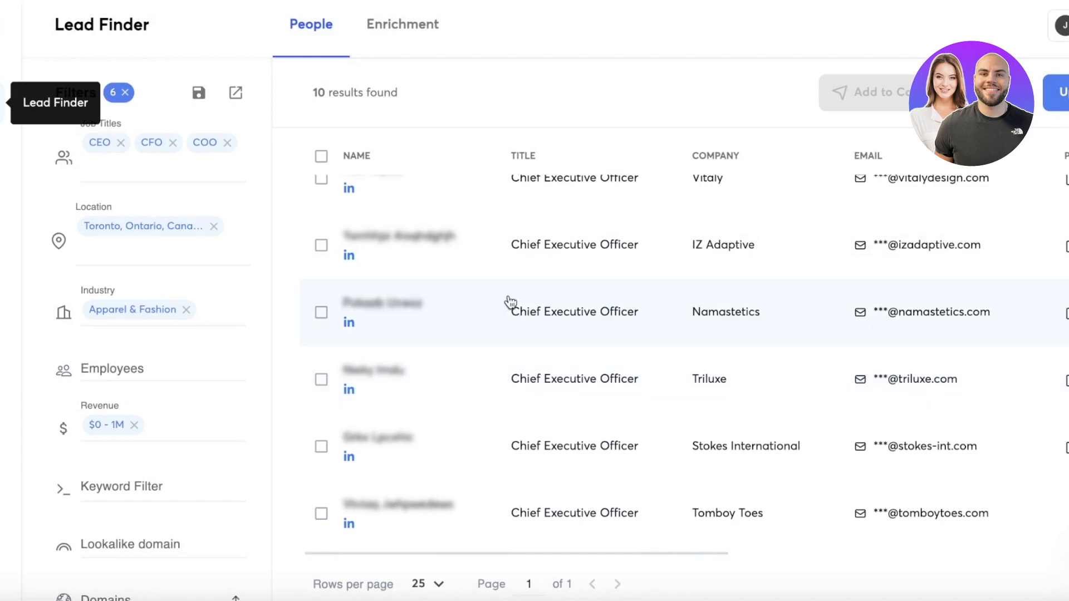
click(228, 143)
click(183, 146)
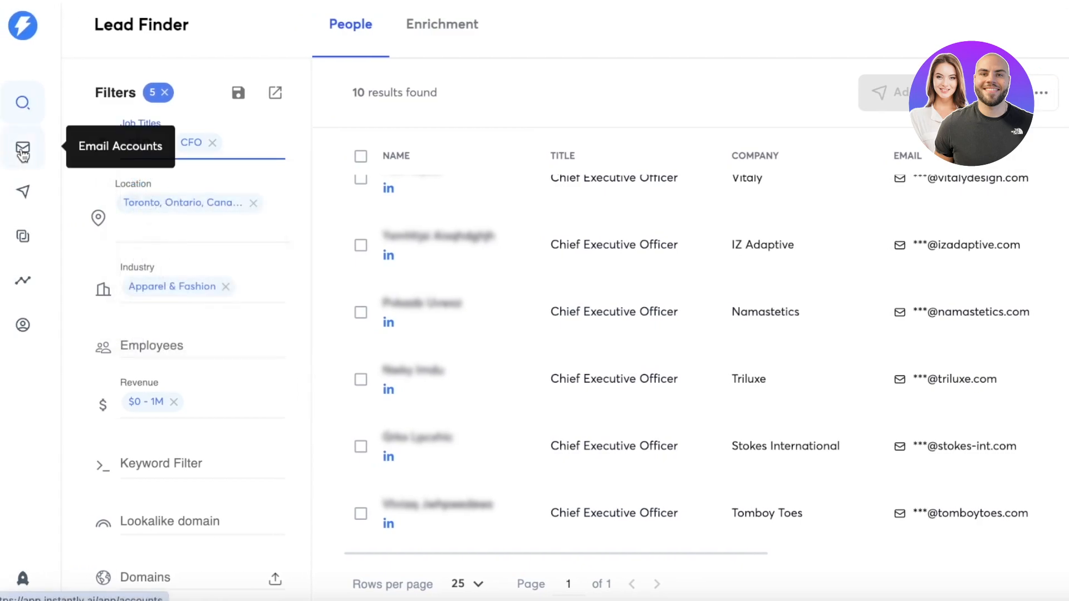
- View and close the lead details of the IZ Adaptive entry, and examine the email, phone number and location columns
click(498, 249)
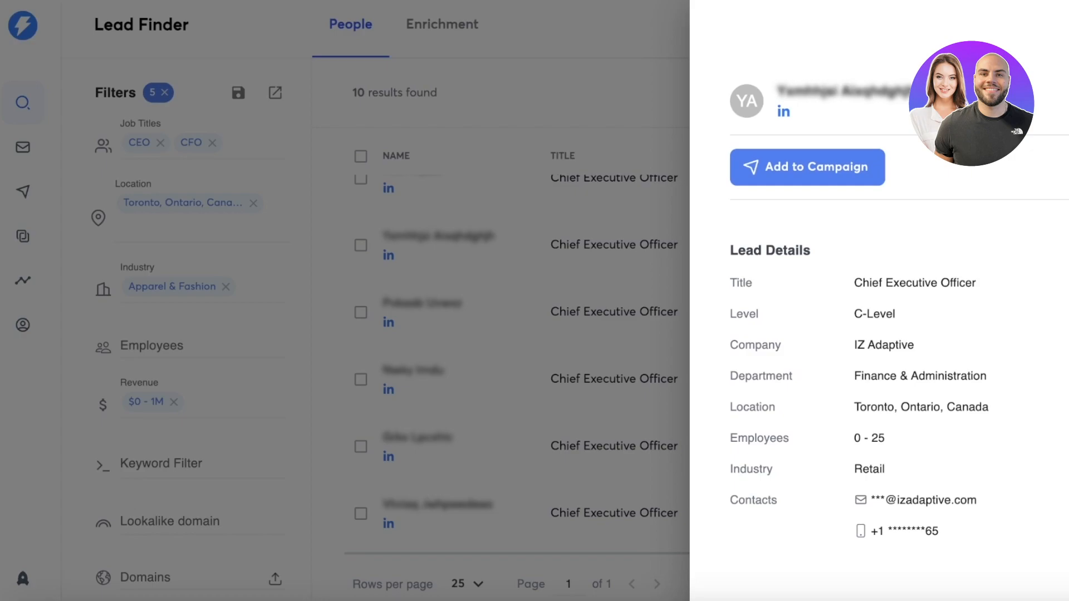
key(Escape)
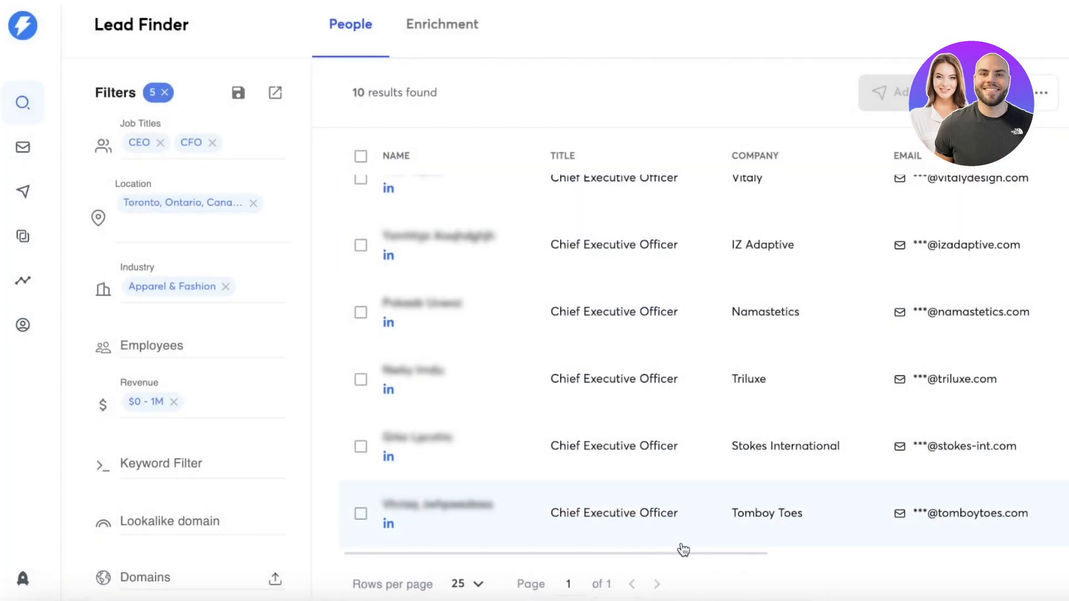
drag(691, 554, 819, 552)
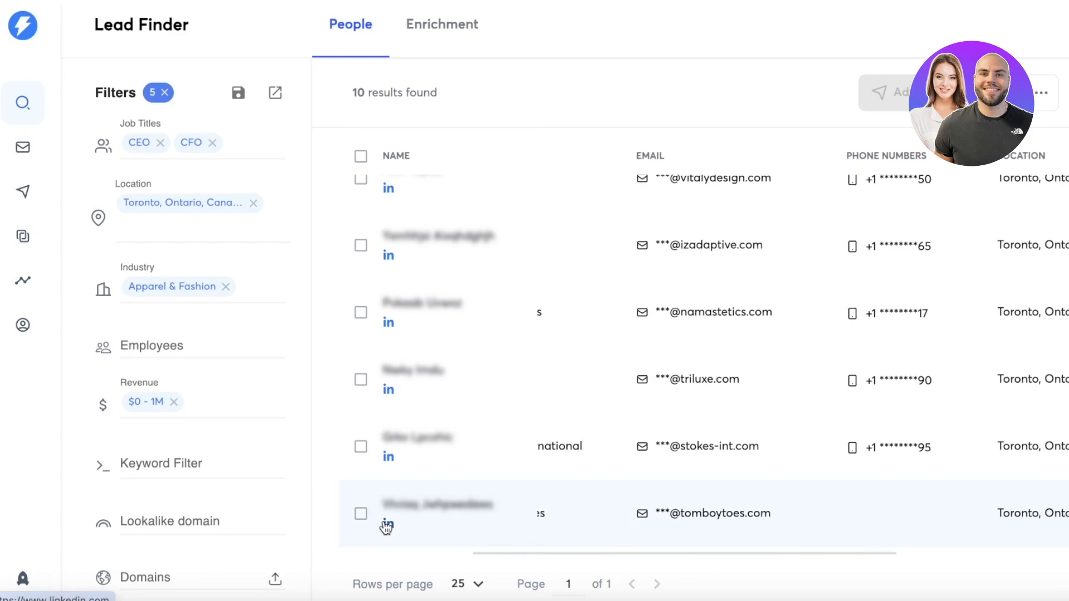
- Start connecting a new Gmail / G-Suite email account and confirm that IMAP has been enabled
click(6, 148)
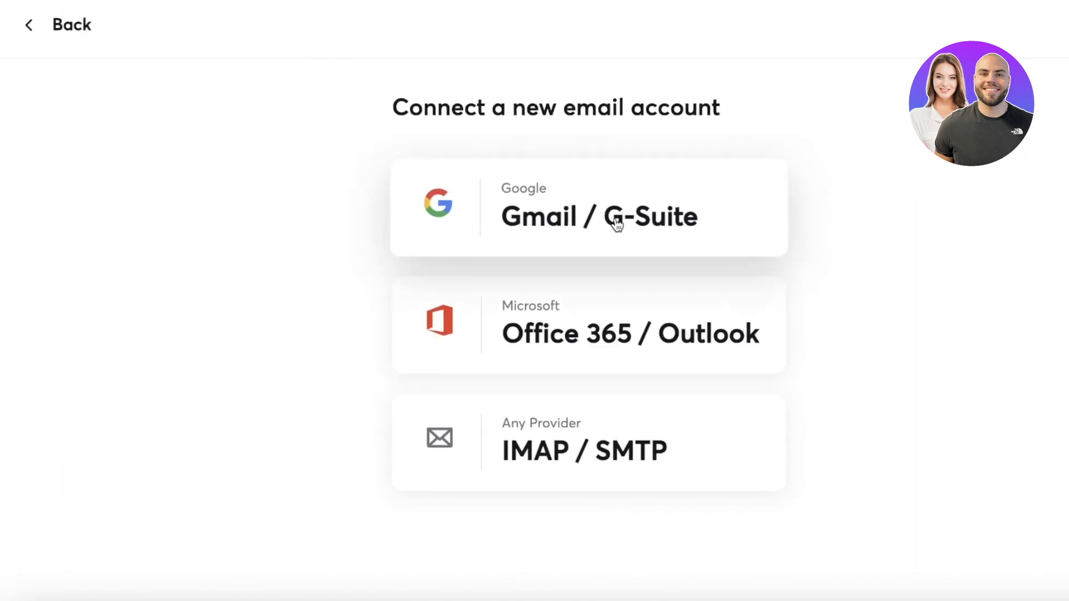
click(42, 27)
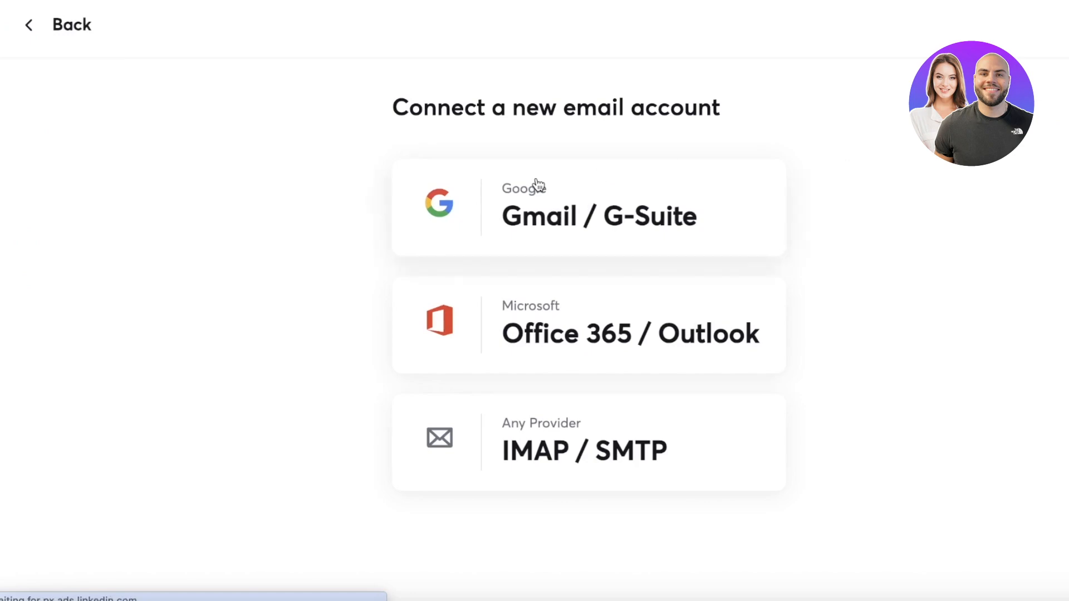
click(537, 183)
click(537, 545)
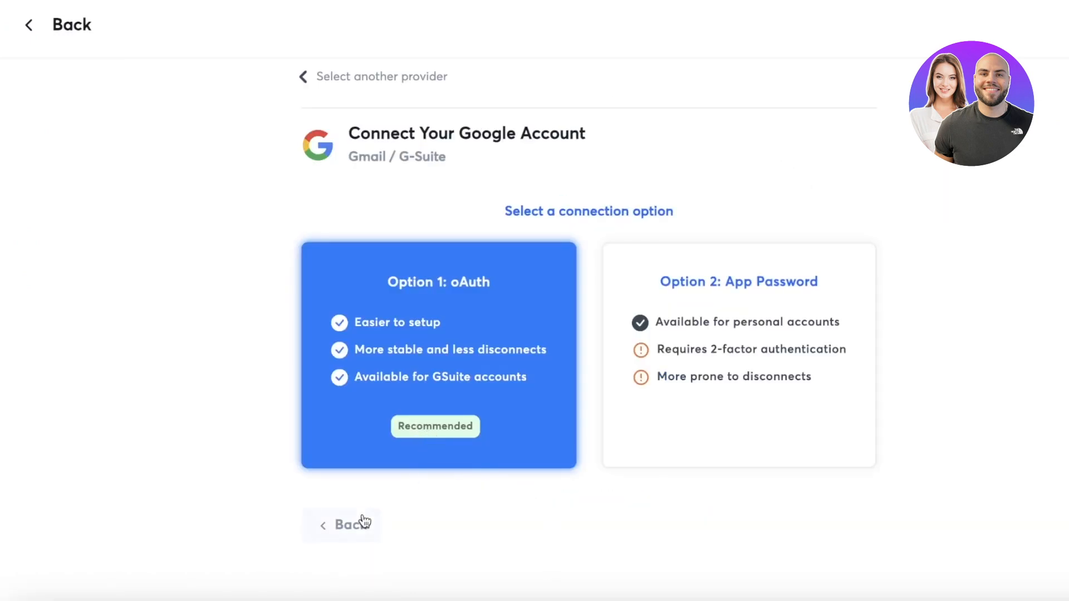
- Go back to the IMAP instructions, read the help article on enabling IMAP for Google accounts, and confirm IMAP again
click(363, 521)
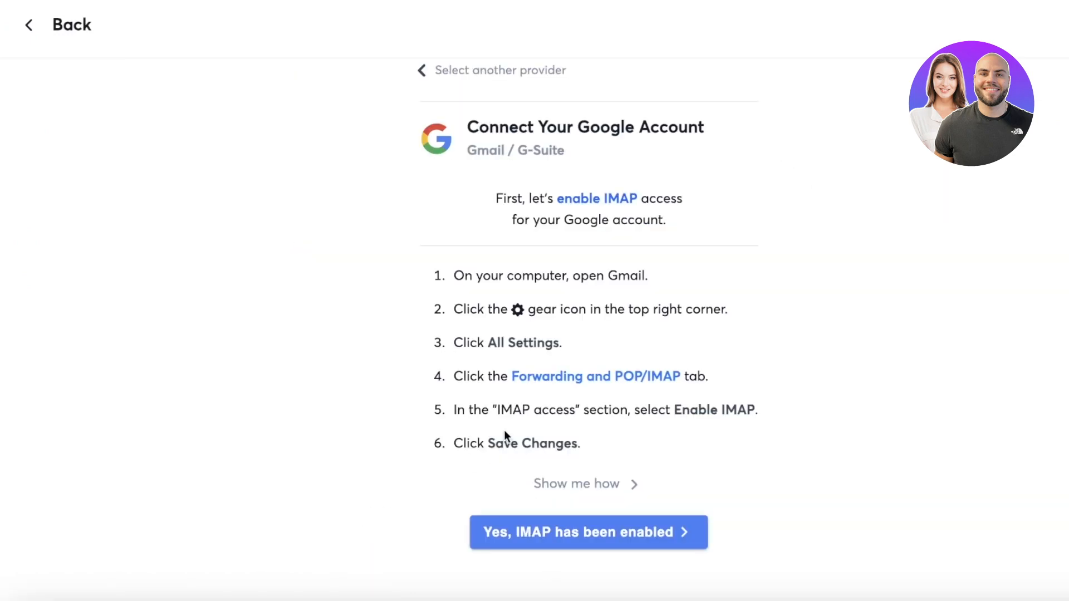
click(633, 486)
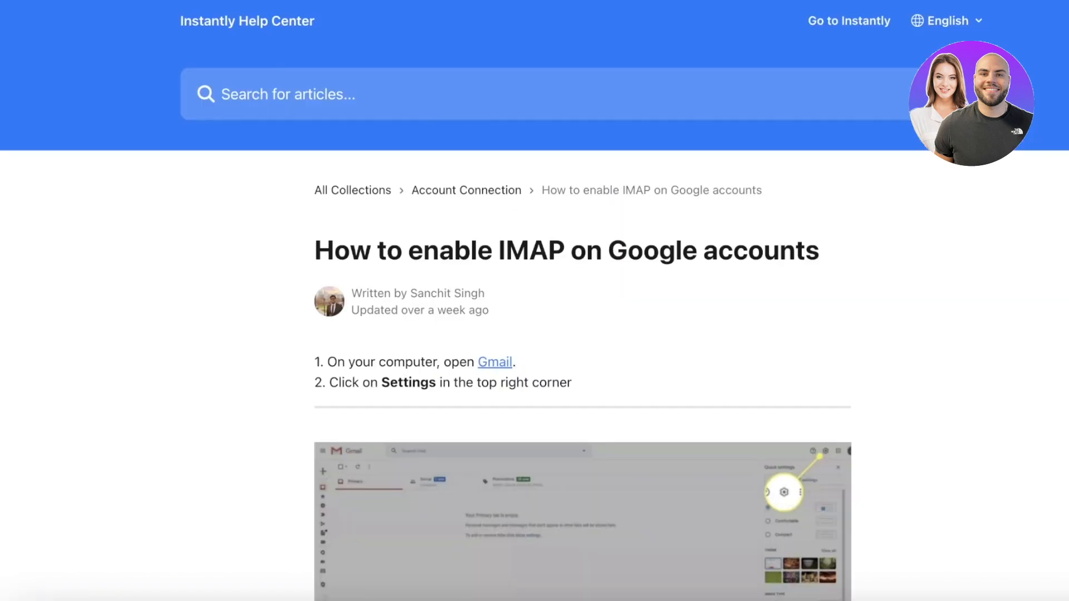
scroll(526, 143, down, 8)
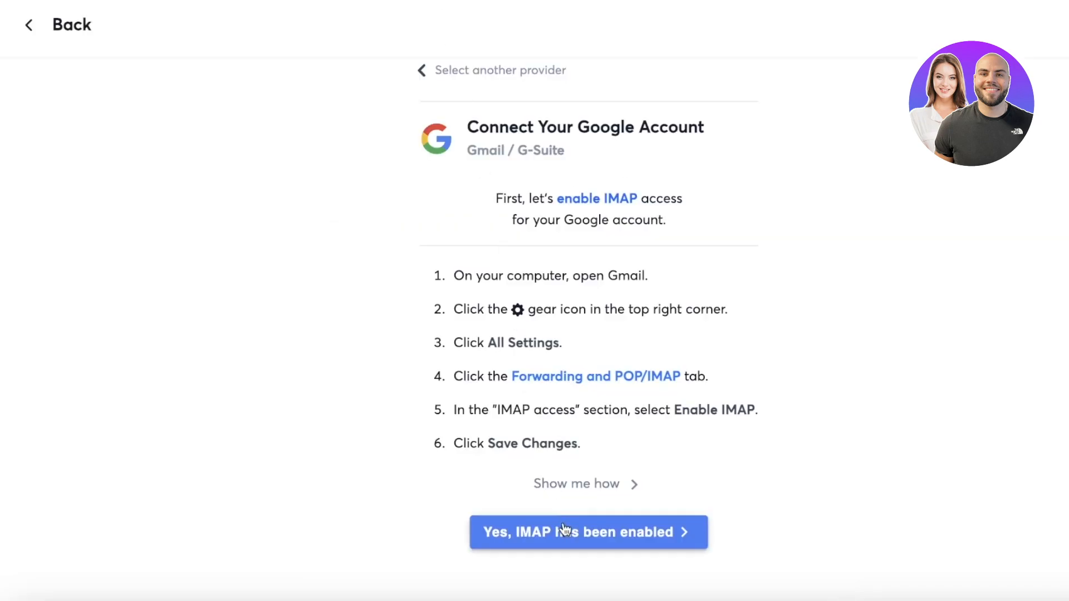
click(565, 529)
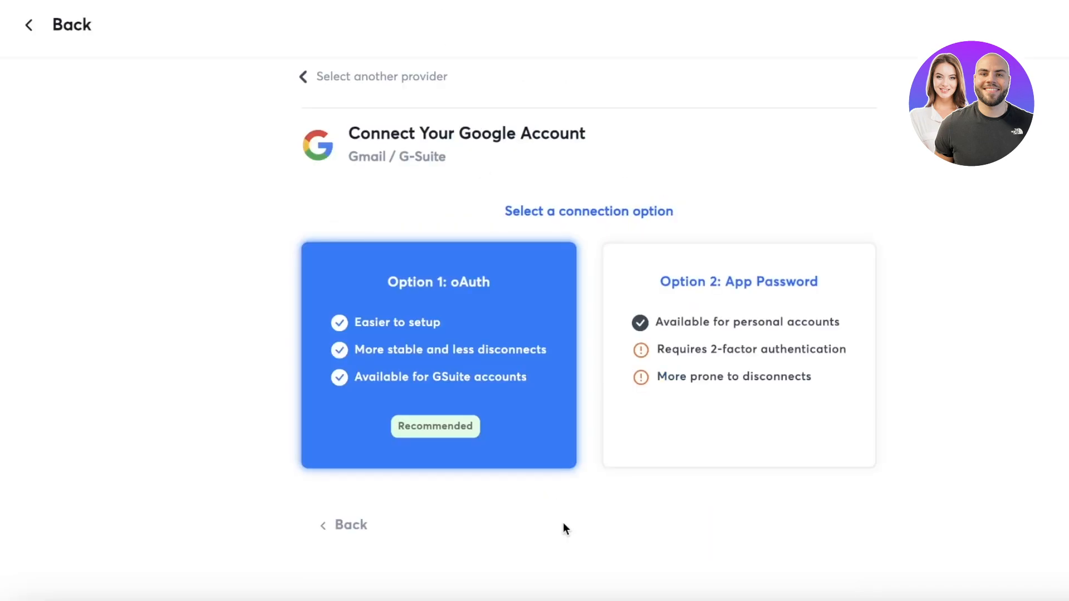
- Choose the oAuth connection option for the Google account and copy the Client-ID for Instantly
click(397, 424)
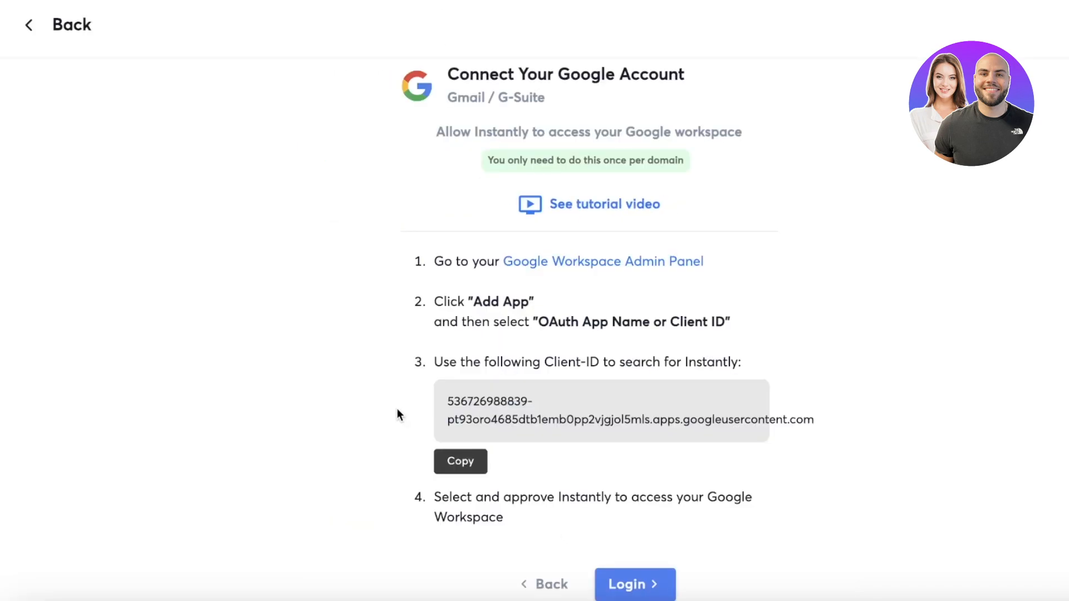
click(444, 468)
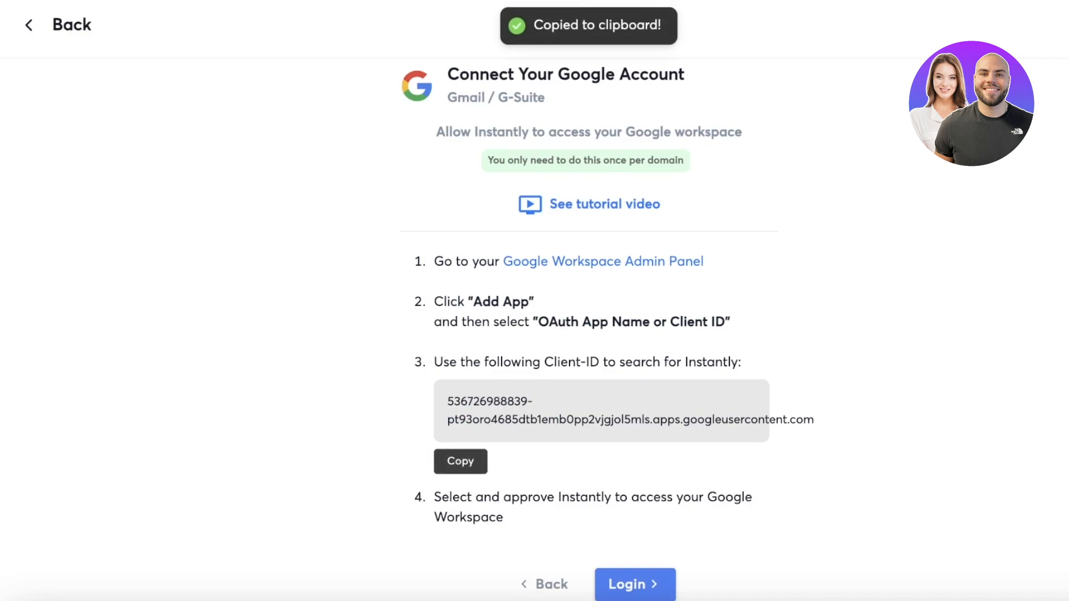
- Leave the Google account connection setup and open the Campaigns page
click(31, 36)
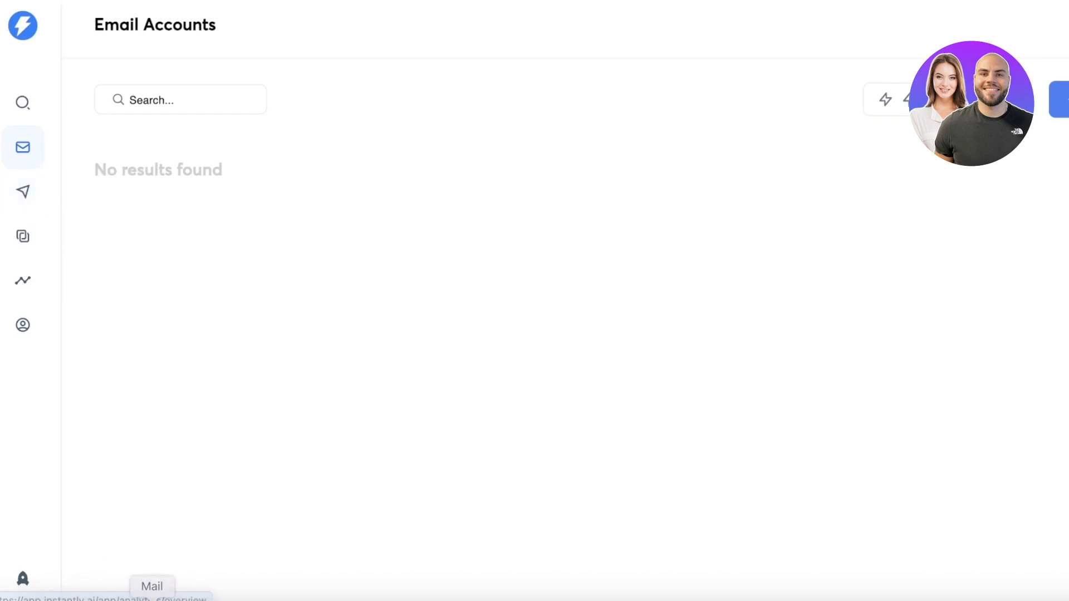
click(22, 190)
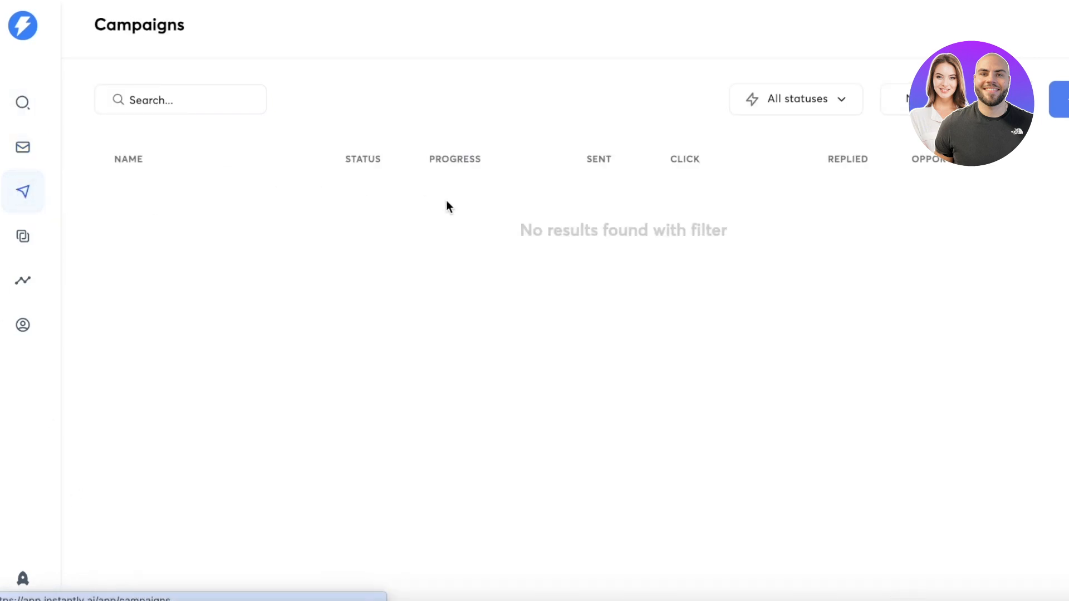
- Create a new campaign named "Cold Outreach"
click(1060, 99)
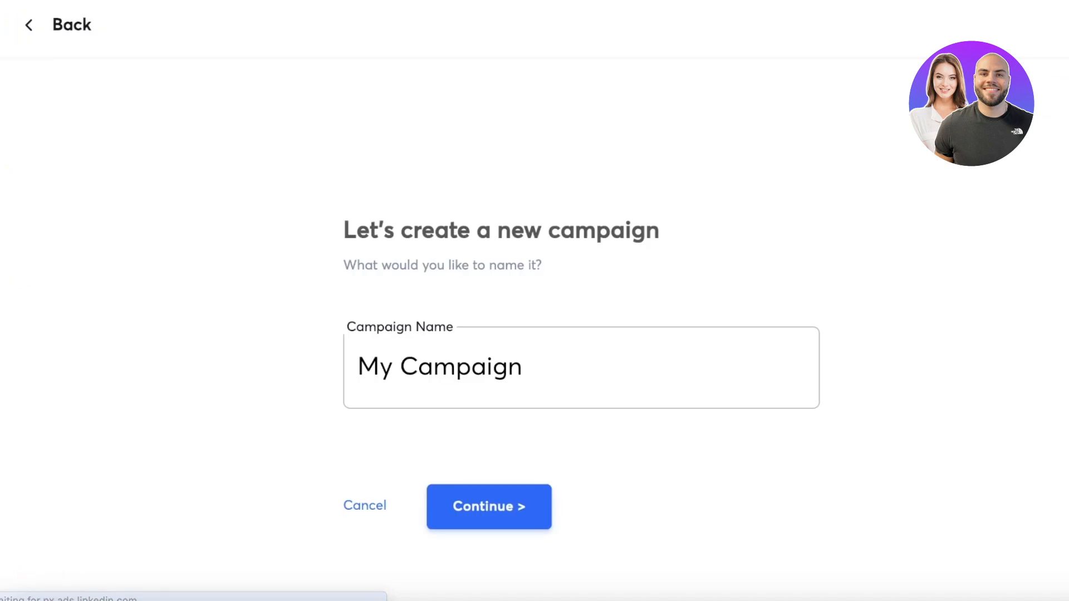
double_click(681, 401)
click(681, 401)
text(T)
key(BackSpace)
text(COI)
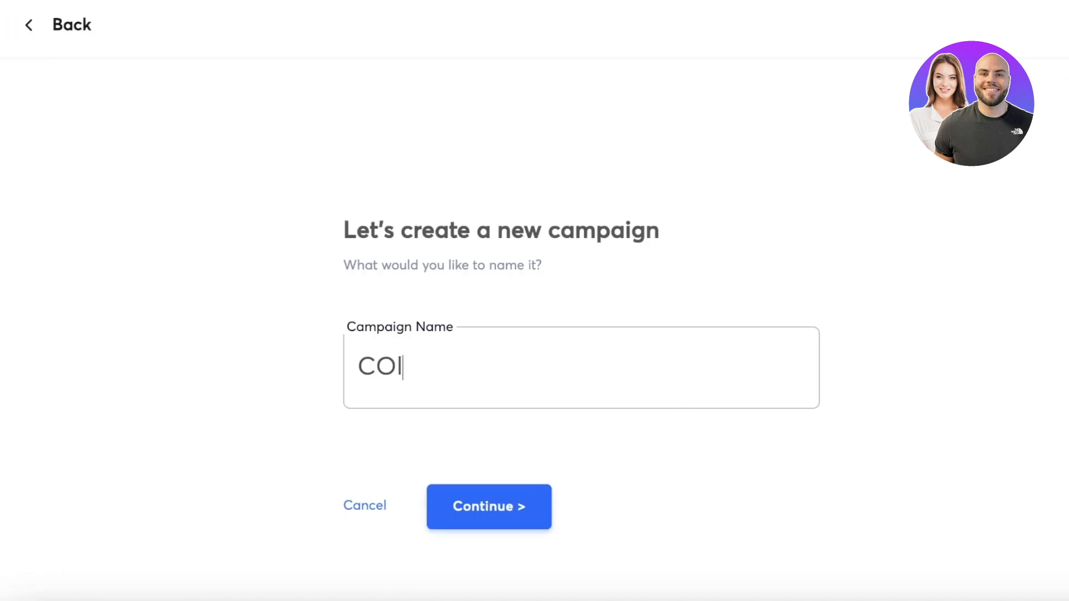
key(BackSpace)
key(BackSpace)
text(old Outreach)
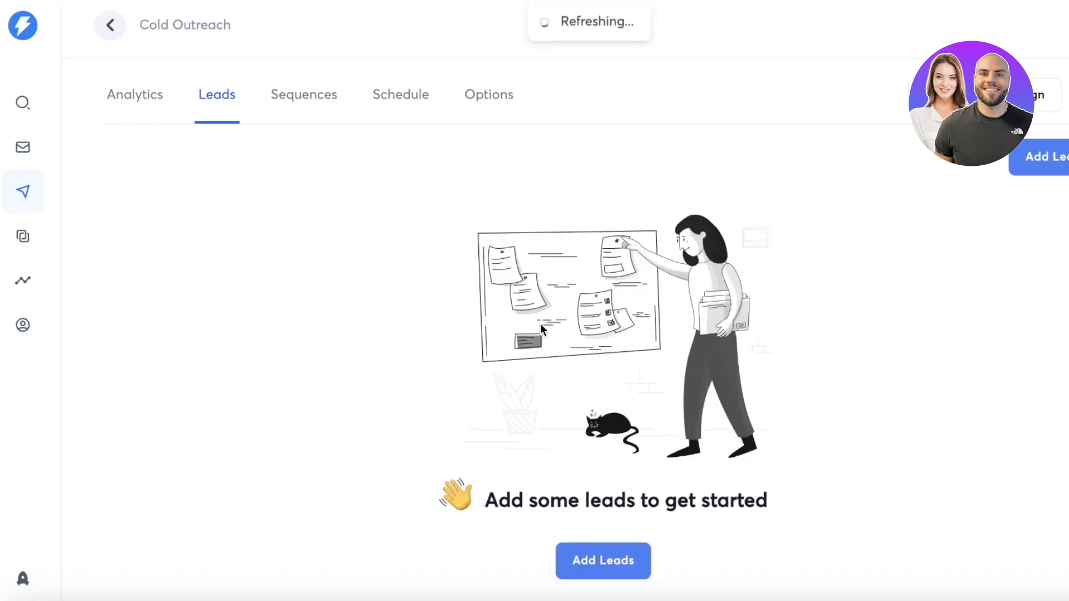
- Add the Chief Financial Officer lead at Vitaly from the Lead Finder to the Cold Outreach campaign, leaving the duplicate check off
click(633, 570)
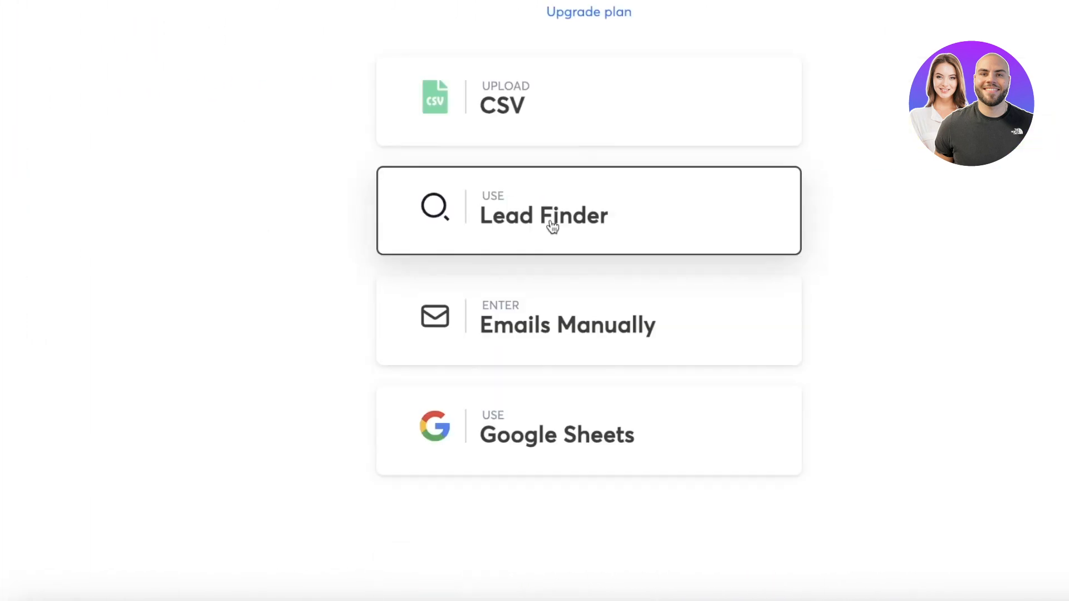
click(551, 374)
click(372, 208)
click(763, 177)
click(694, 301)
click(622, 339)
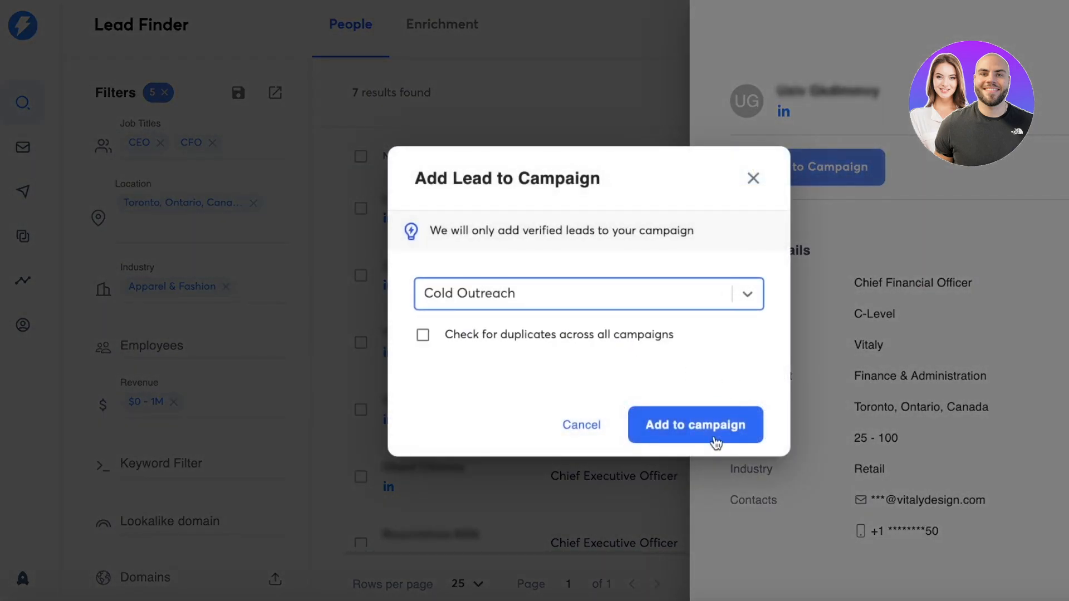
click(694, 426)
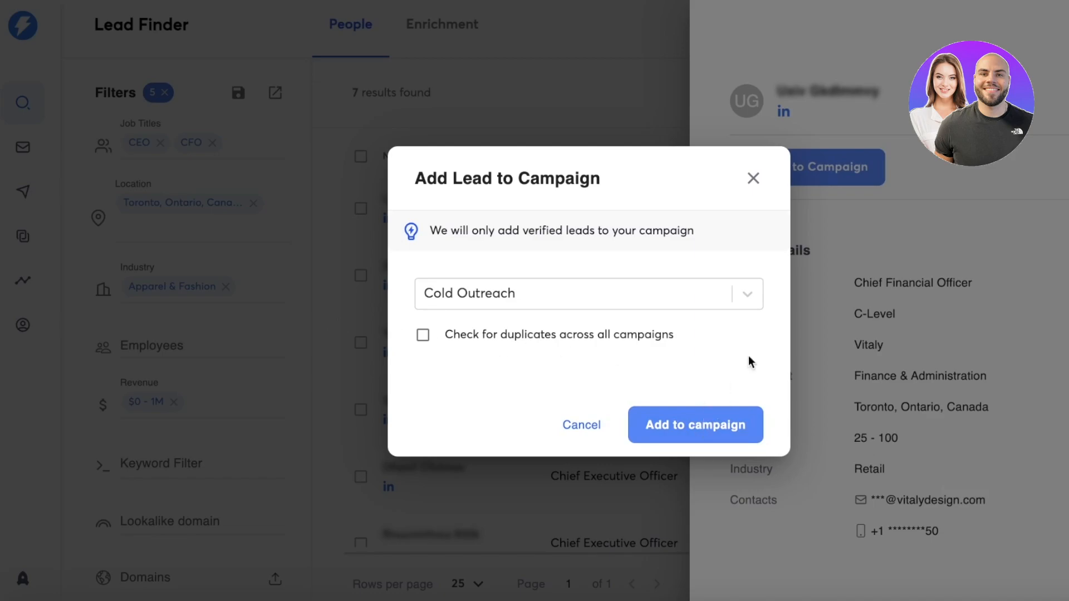
click(753, 177)
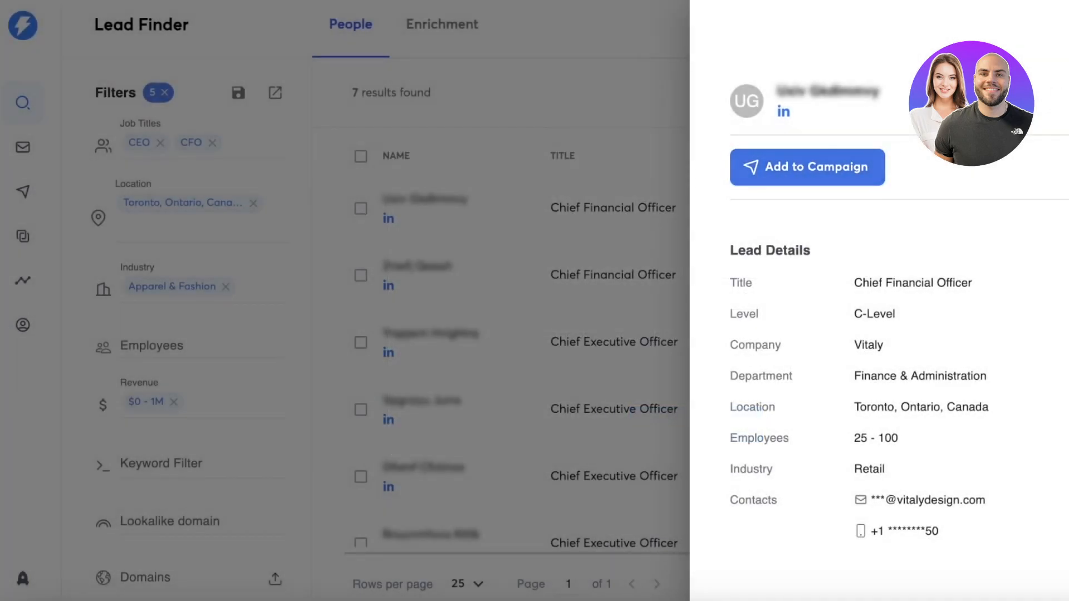
- Close the lead details, return to the campaigns, and open the email sequence of the Cold Outreach campaign
click(15, 199)
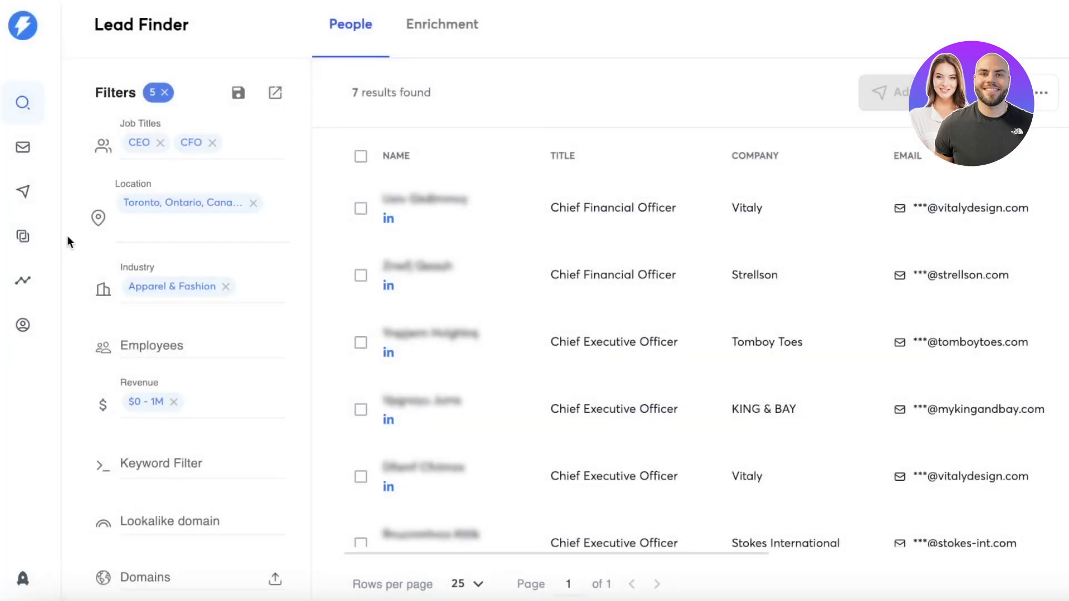
click(23, 192)
click(518, 209)
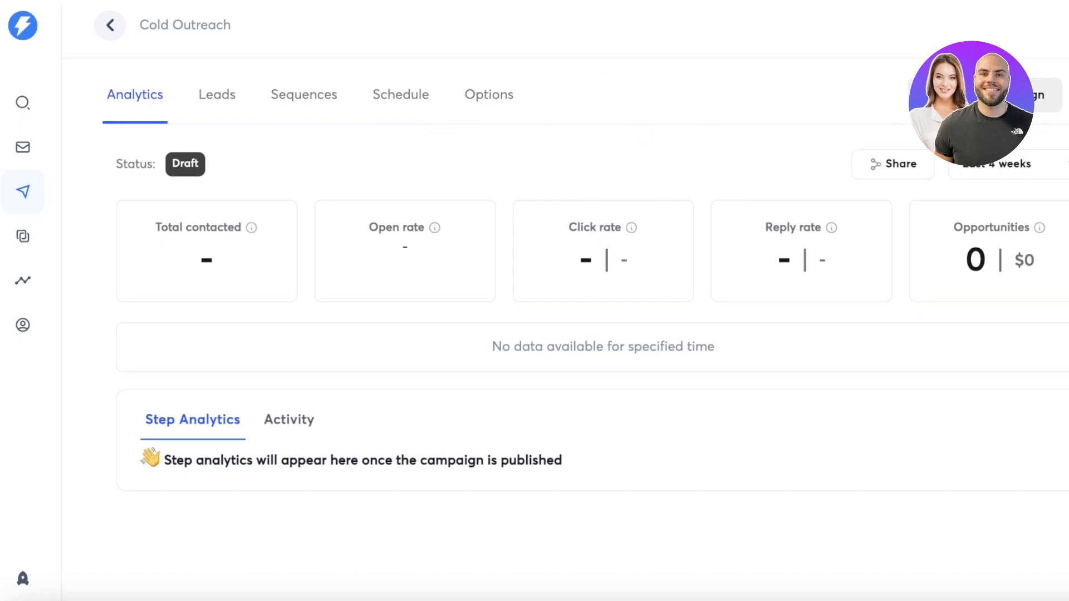
click(284, 109)
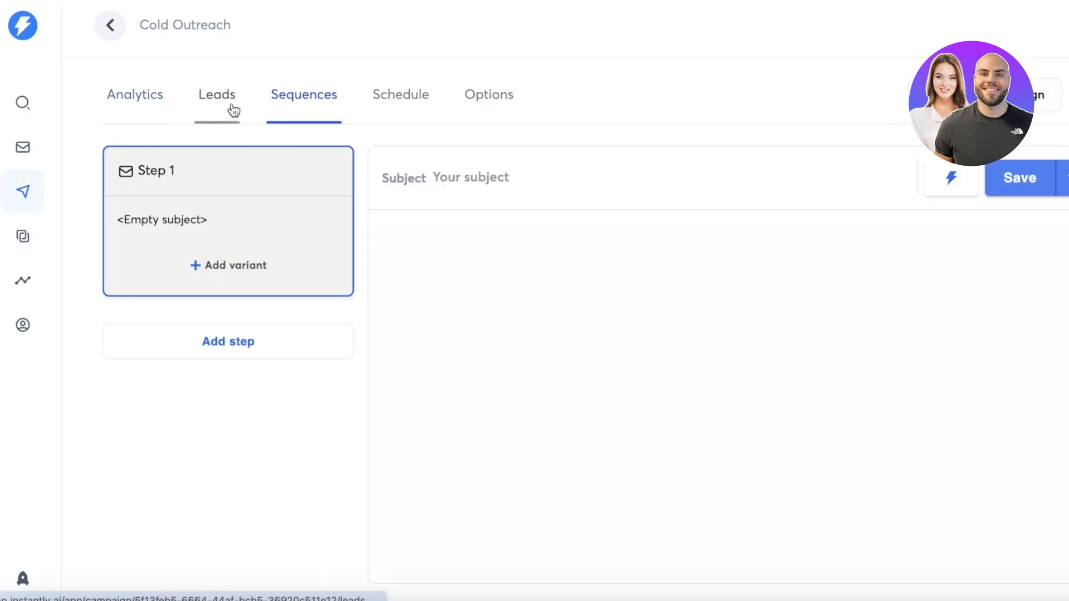
- Enter "Cold OurEch" as the subject of the sequence's Step 1 email
click(473, 170)
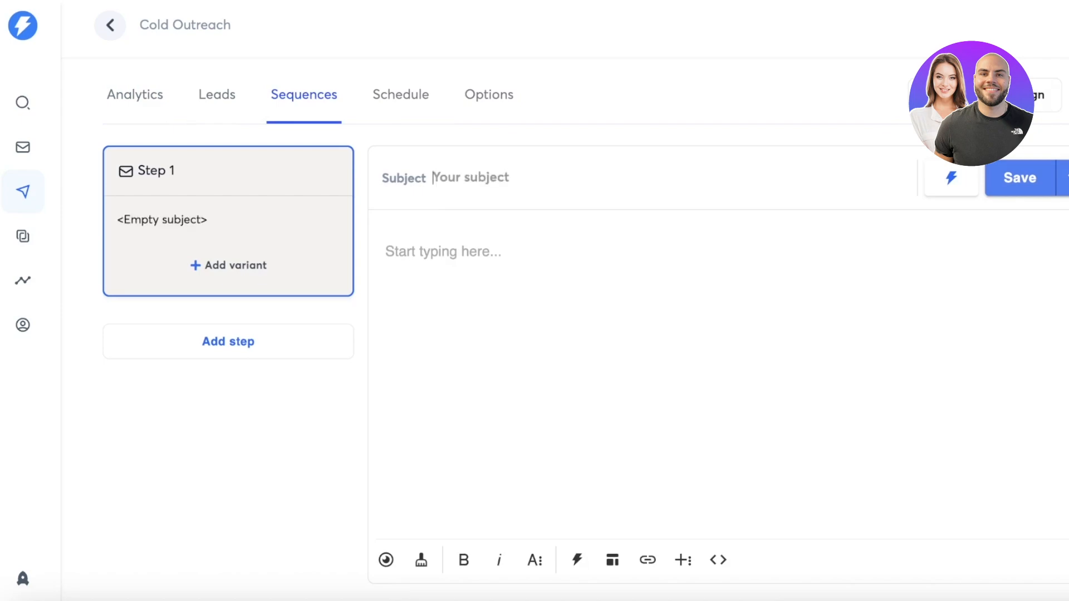
text(OF)
key(BackSpace)
key(BackSpace)
text(Cold )
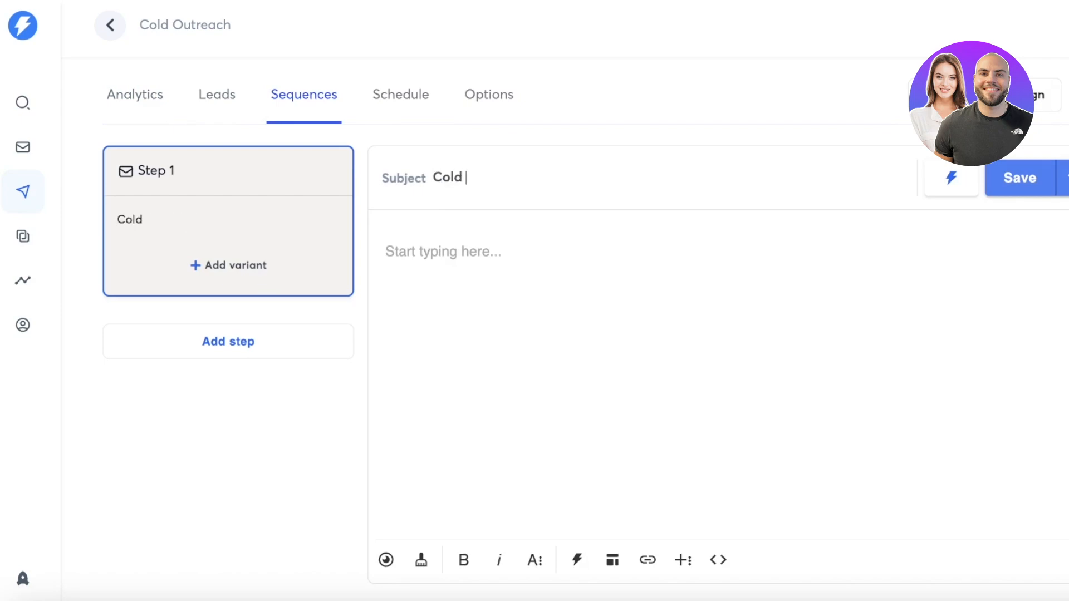
text(OurEch)
- Try to add a variant to Step 1, dismiss the upgrade offer, and add a second email step to the sequence
click(229, 266)
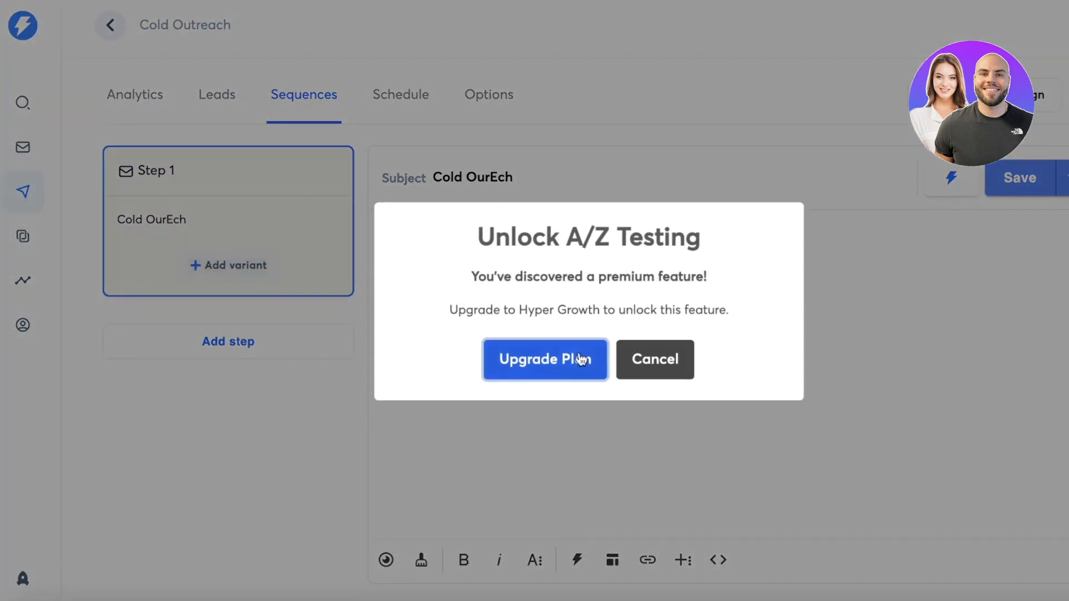
click(638, 362)
click(287, 361)
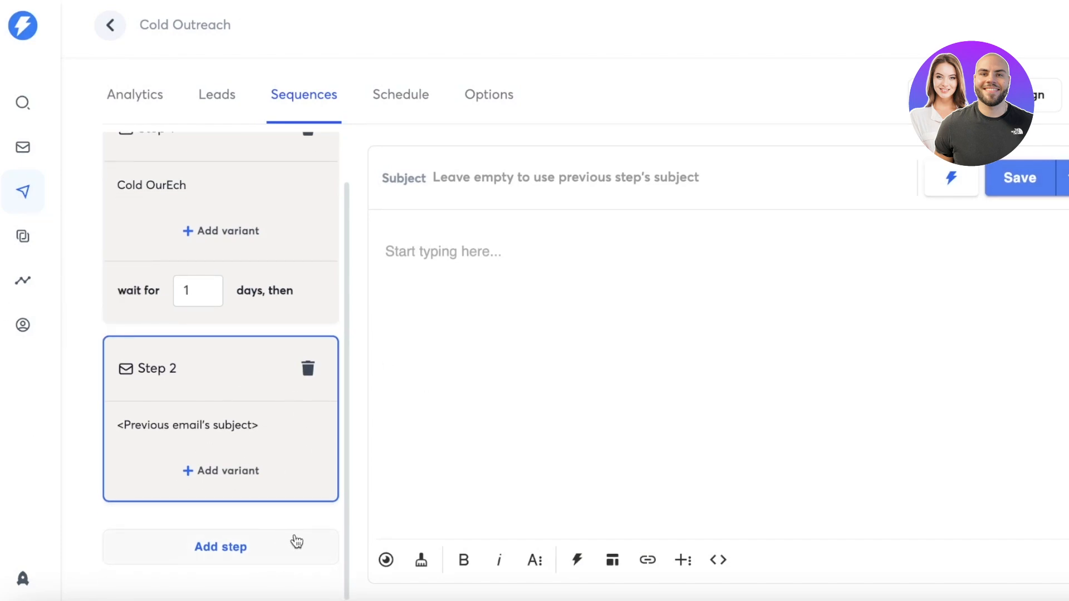
scroll(328, 373, up, 2)
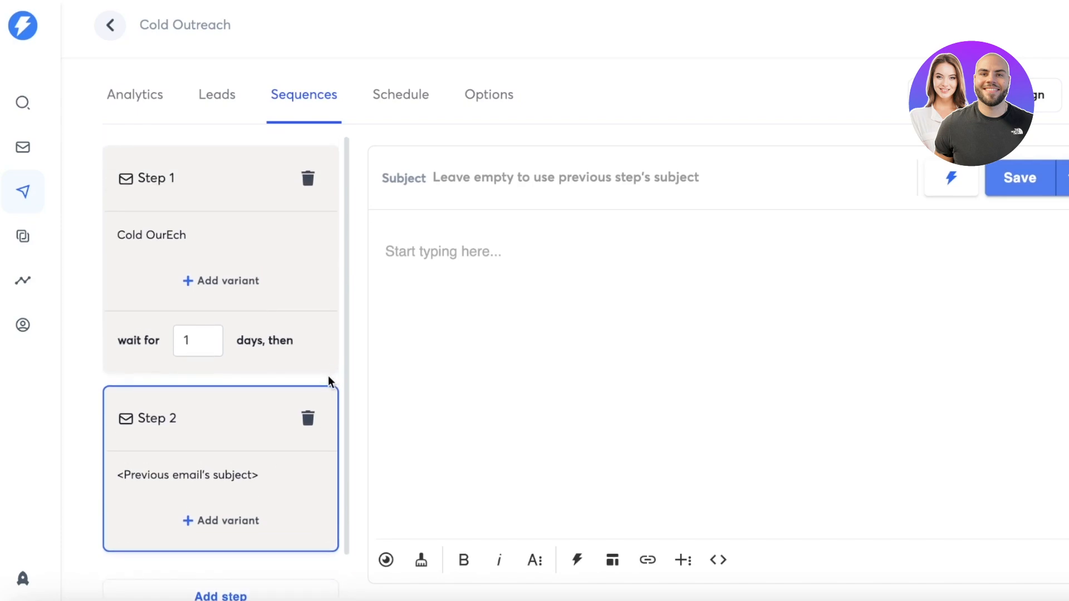
- Leave the sequence without saving its changes and open the Cold Outreach campaign's analytics
click(433, 95)
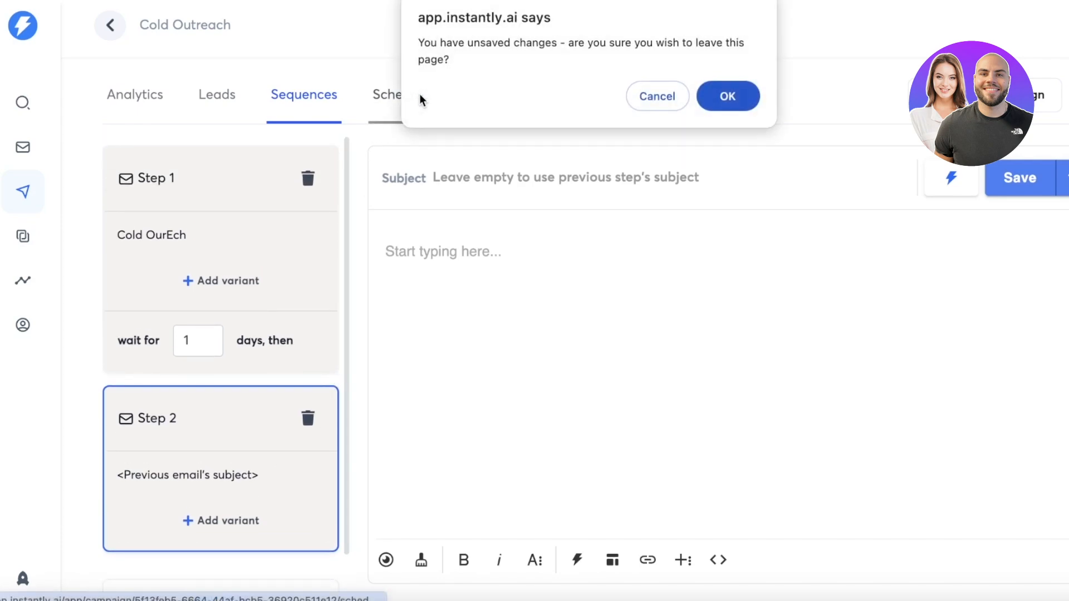
click(647, 99)
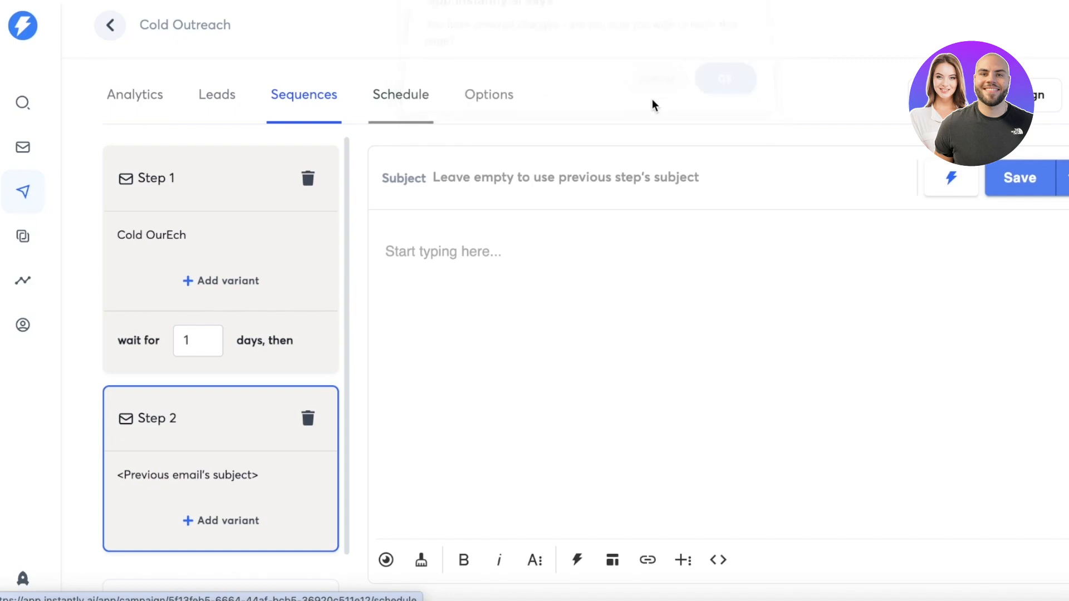
click(129, 32)
click(710, 103)
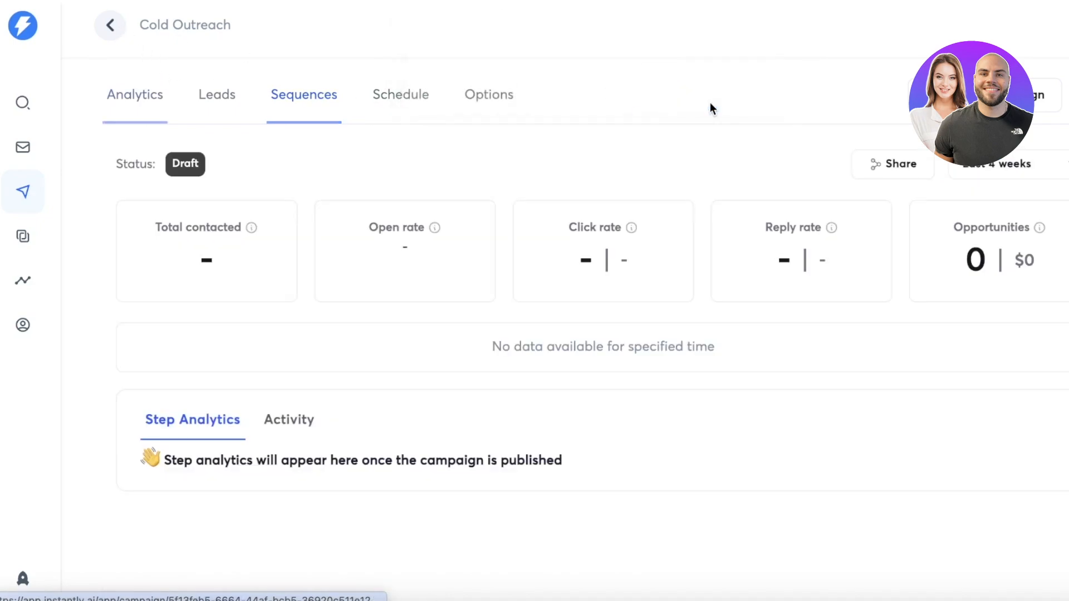